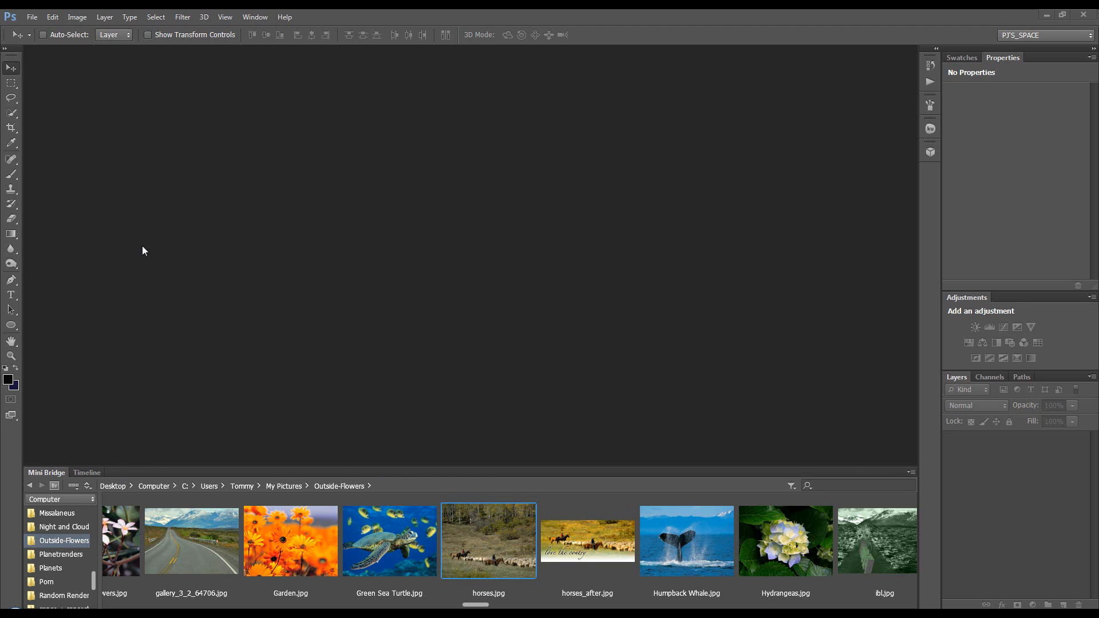
Open horses.jpg from the Mini Bridge in Camera Raw.
left_click(254, 17)
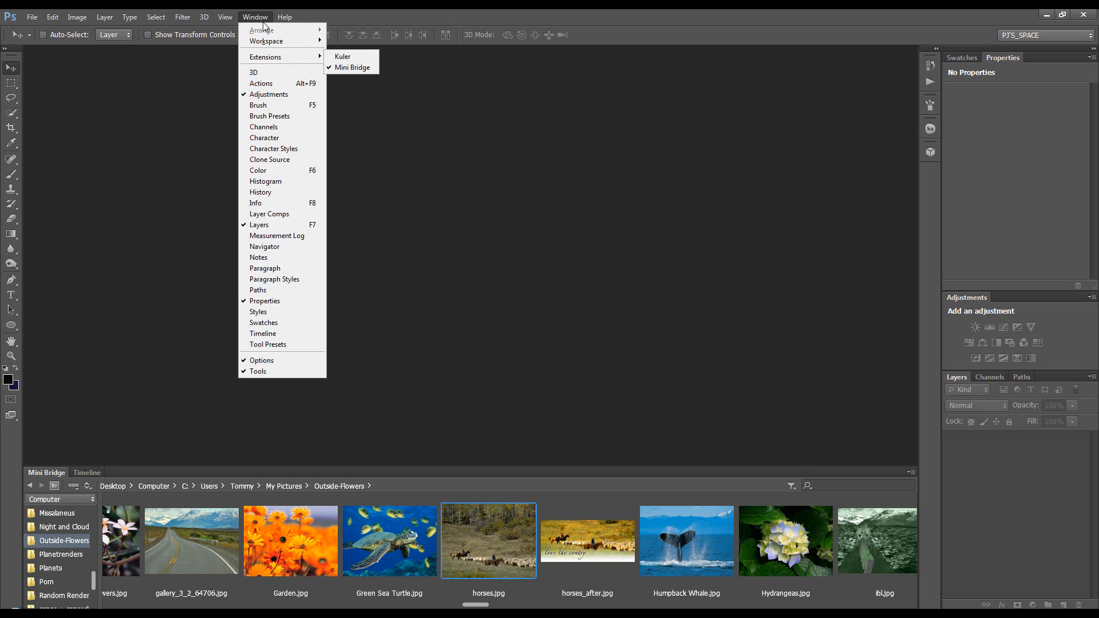
left_click(255, 17)
right_click(479, 532)
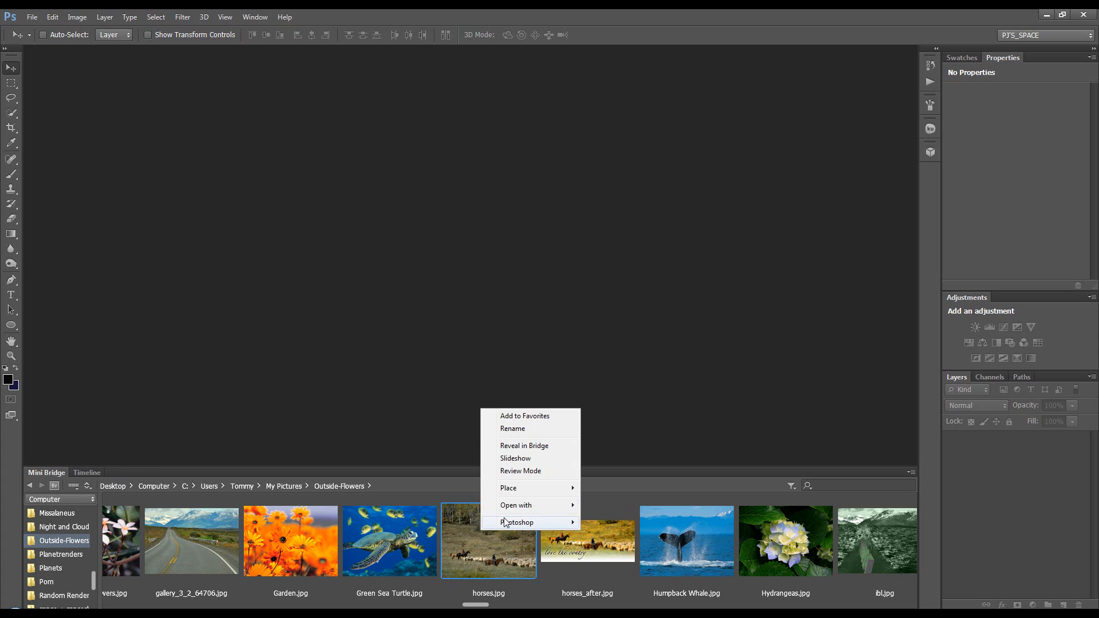
mouse_move(544, 505)
left_click(610, 518)
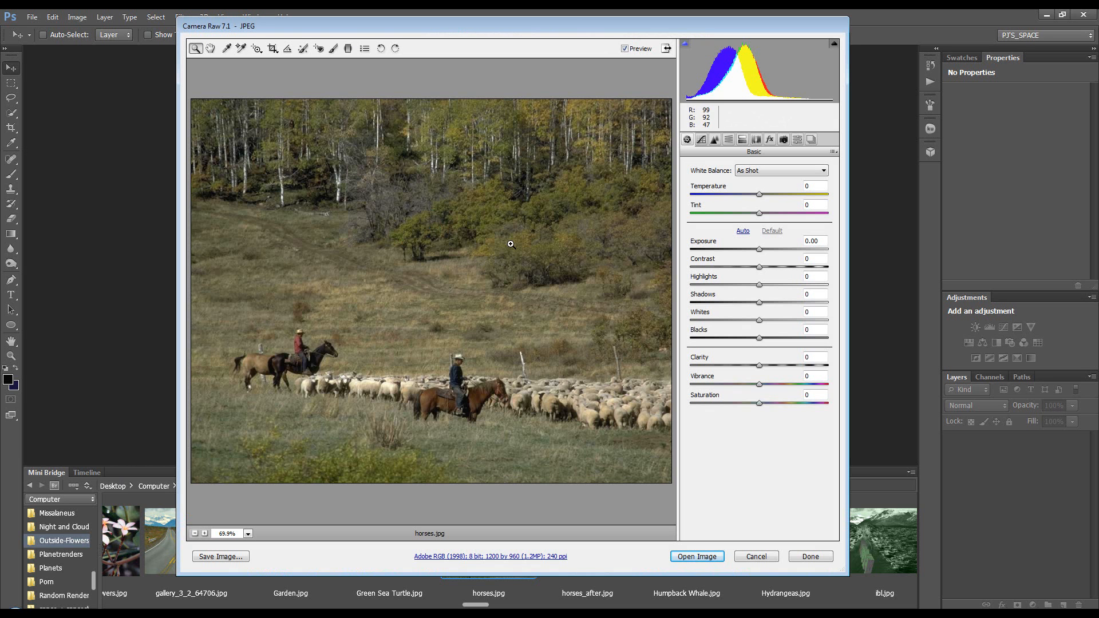
Try grain at amount 50, size 48, roughness 75, with post-crop vignetting at amount -55, midpoint 49, roundness -33, feather 40.
left_click(768, 140)
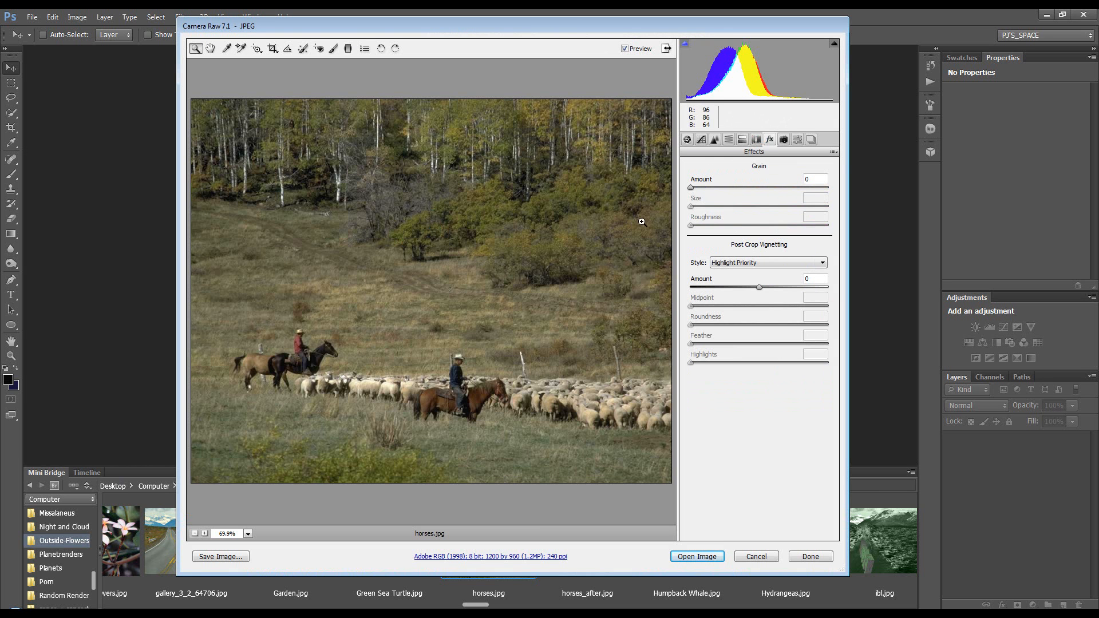
left_click_drag(692, 187, 793, 226)
mouse_move(758, 287)
left_mouse_down()
mouse_move(722, 296)
mouse_move(768, 309)
mouse_move(756, 306)
left_mouse_up()
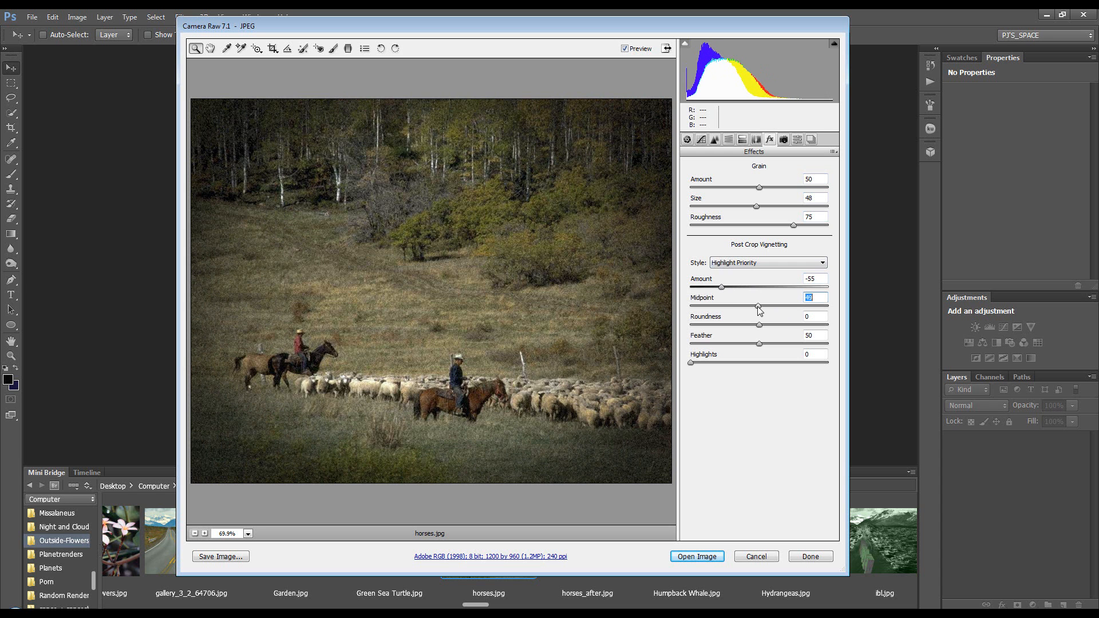
left_click_drag(757, 345, 746, 342)
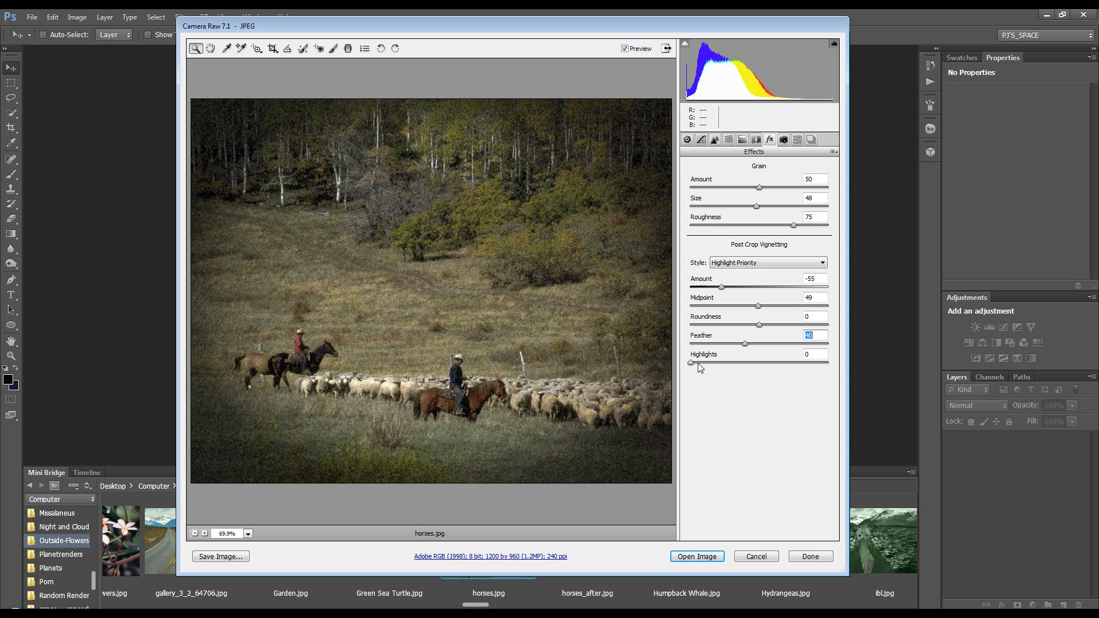
mouse_move(691, 363)
left_mouse_down()
mouse_move(804, 364)
mouse_move(681, 360)
left_mouse_up()
left_click_drag(760, 325, 736, 325)
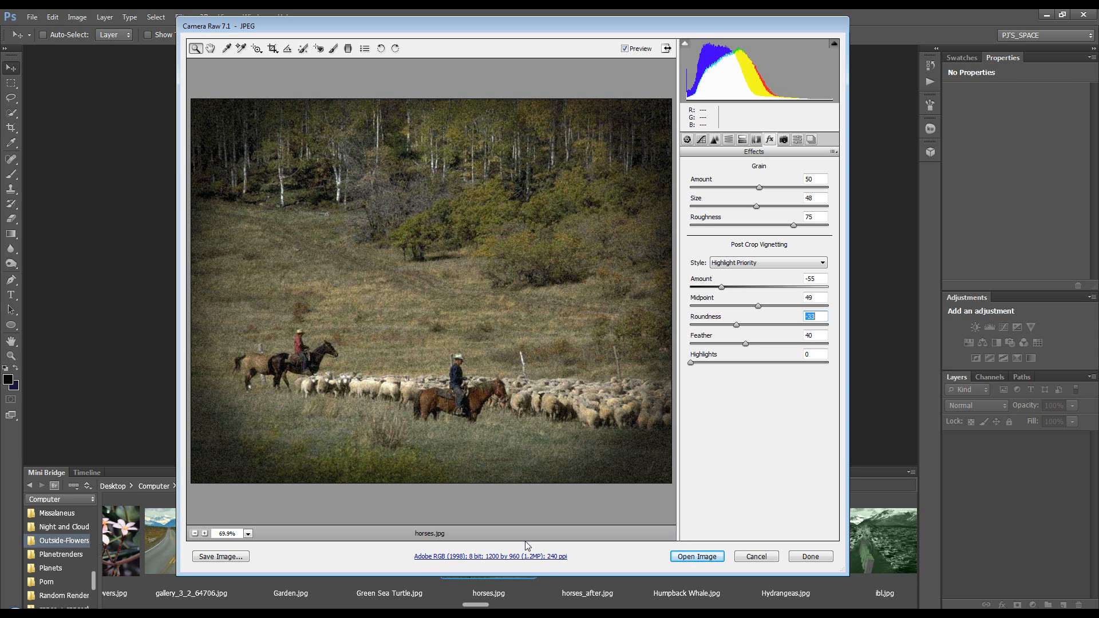
Reset all Camera Raw adjustments to their defaults and open the unedited photo in Photoshop.
left_click(512, 557)
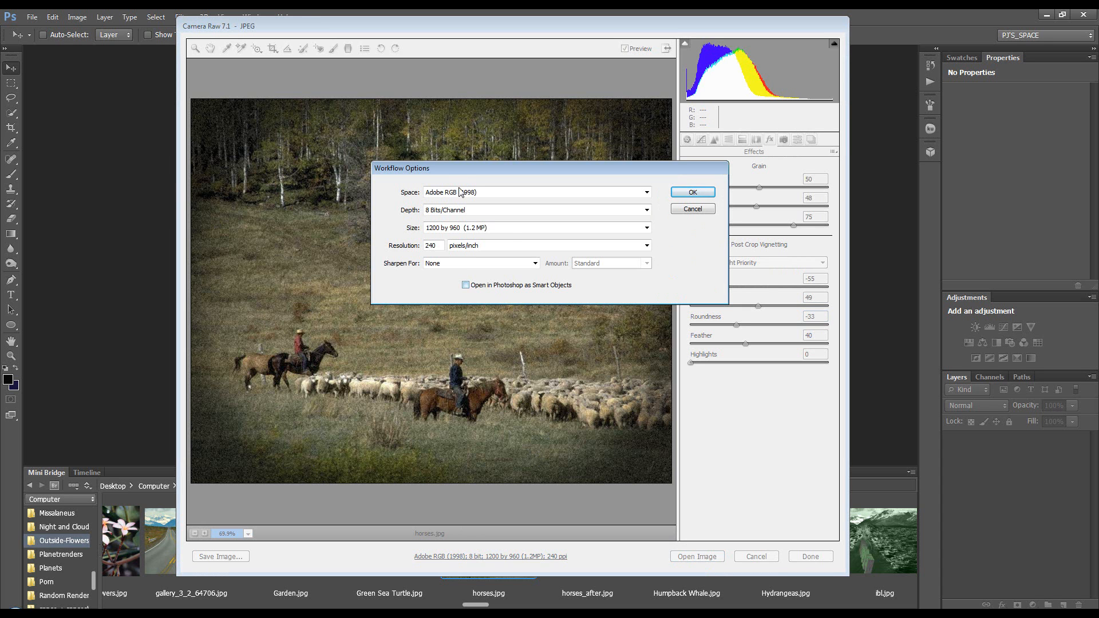
left_click(708, 213)
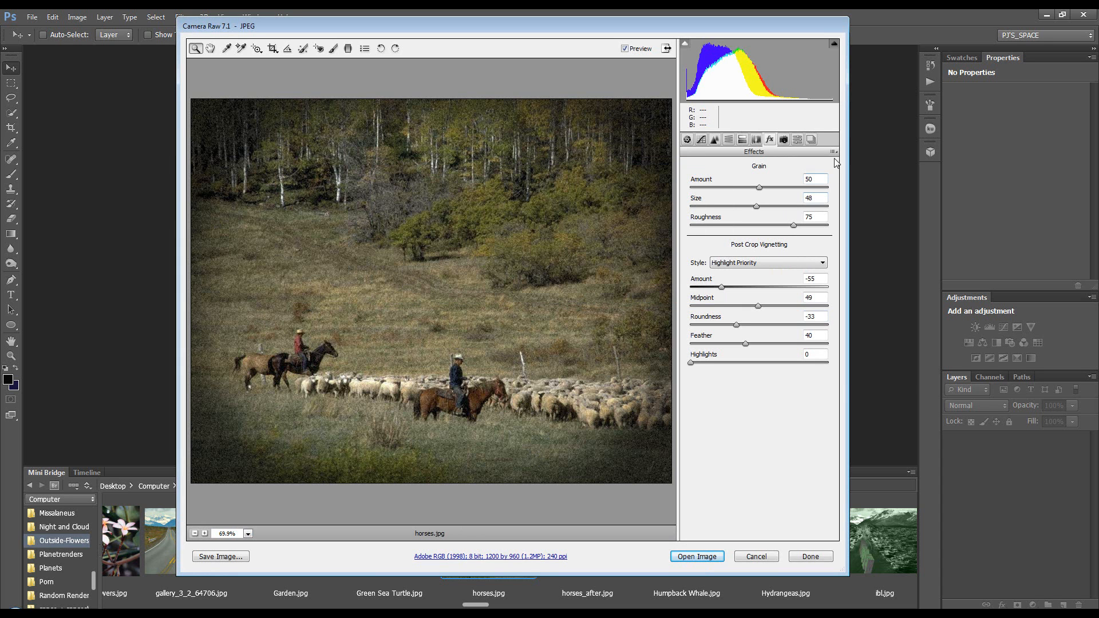
left_click(834, 152)
left_click(916, 376)
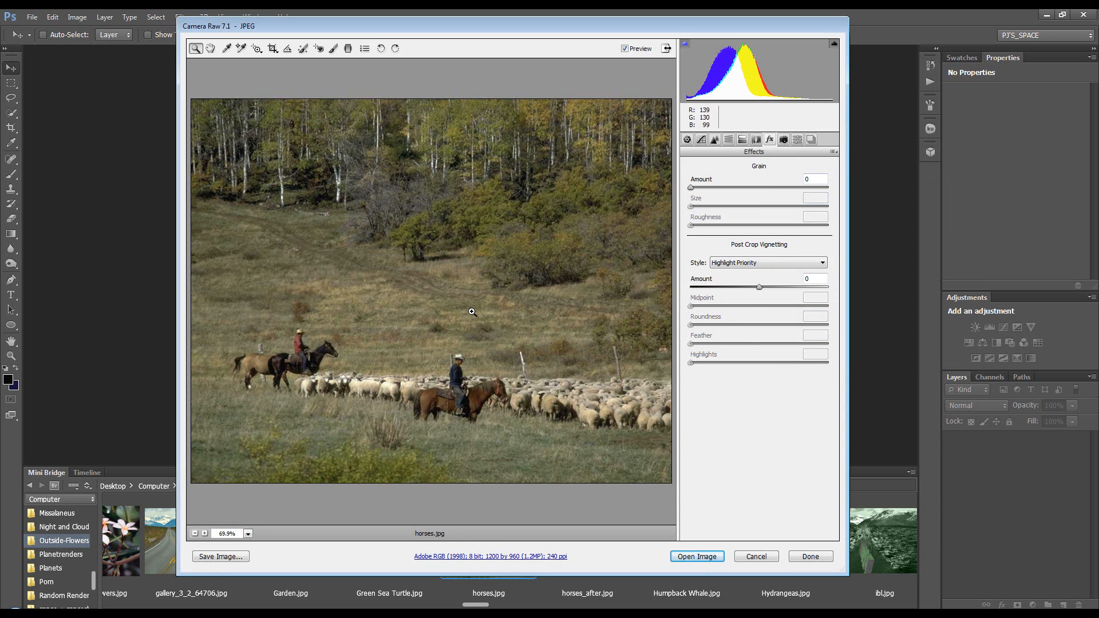
left_click(692, 557)
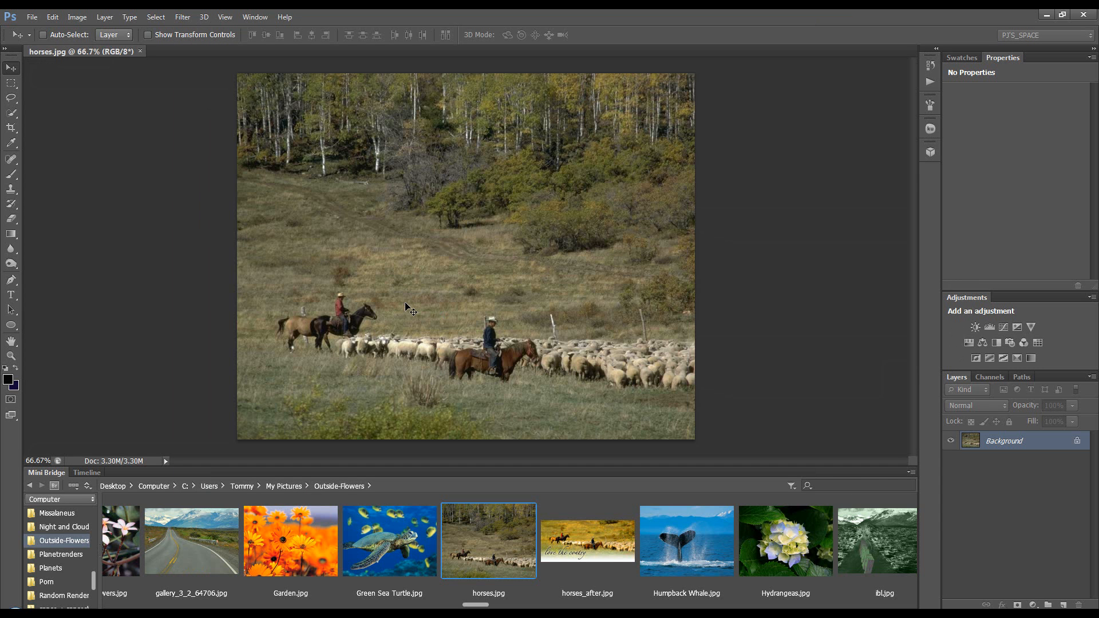
Close the Mini Bridge panel group and darken the photo's edges using Lens Correction with vignette amount -100 and midpoint +27.
left_click(916, 472)
left_click(940, 514)
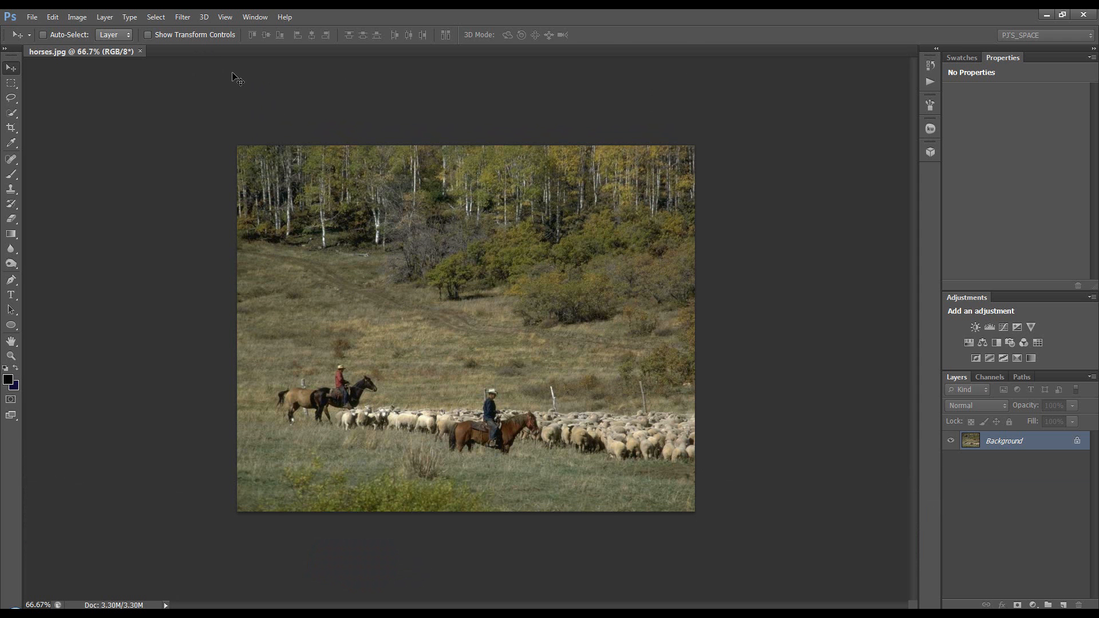
left_click(184, 18)
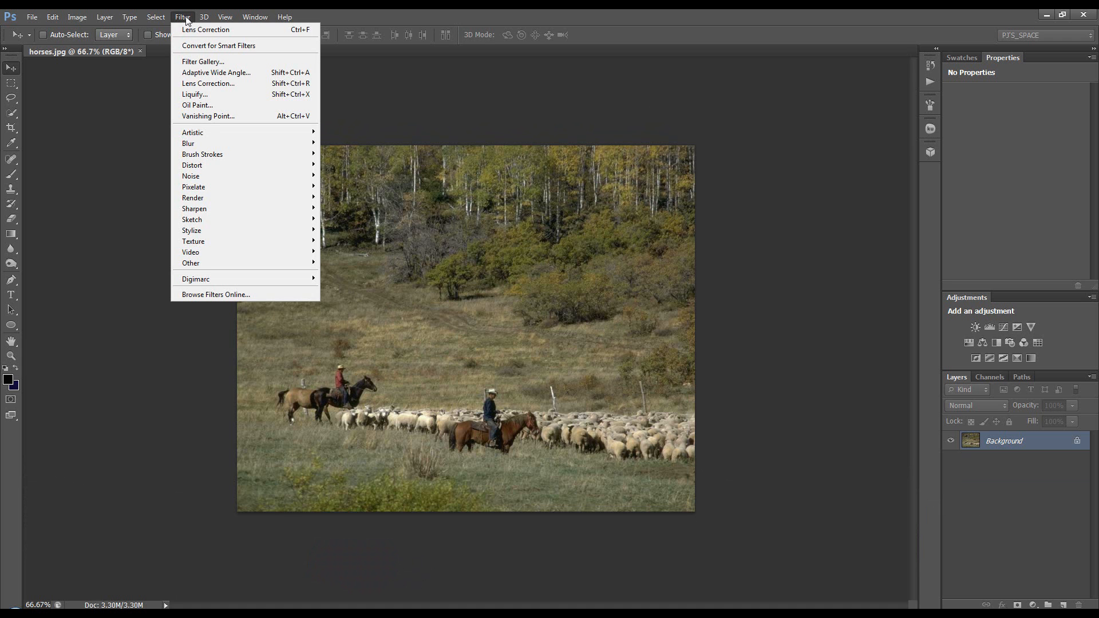
left_click(211, 83)
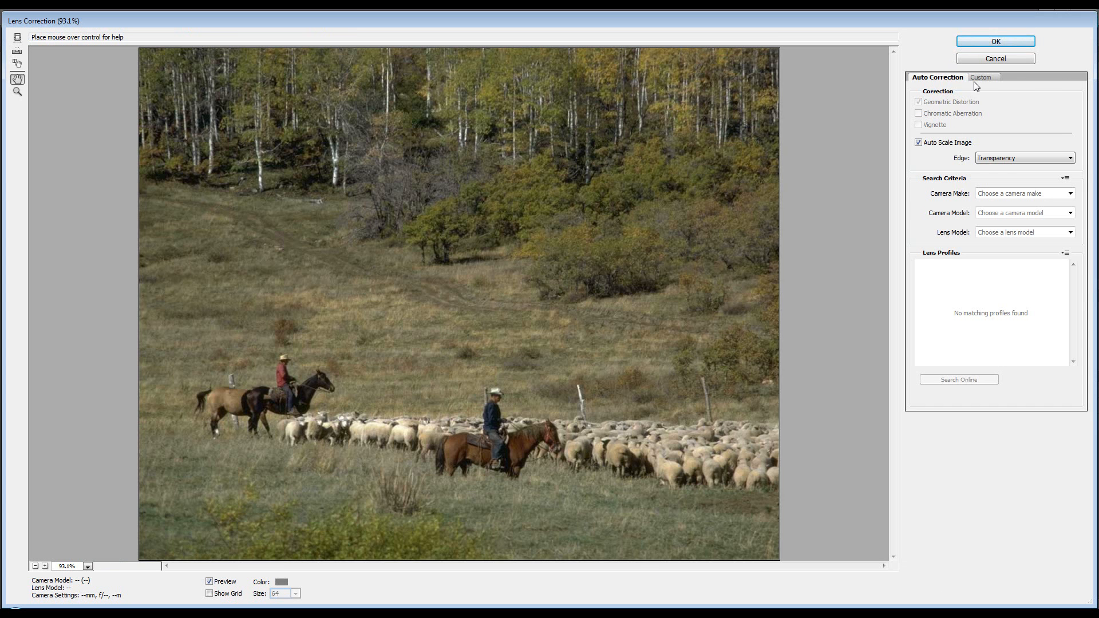
left_click(980, 77)
left_click_drag(995, 256, 920, 258)
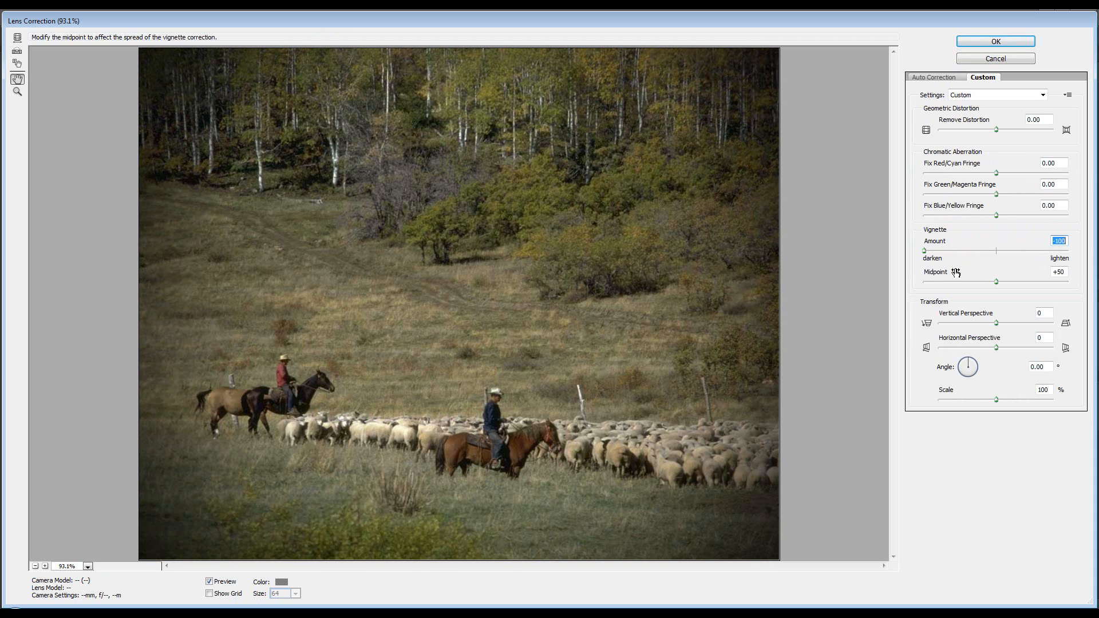
left_click_drag(996, 283, 963, 282)
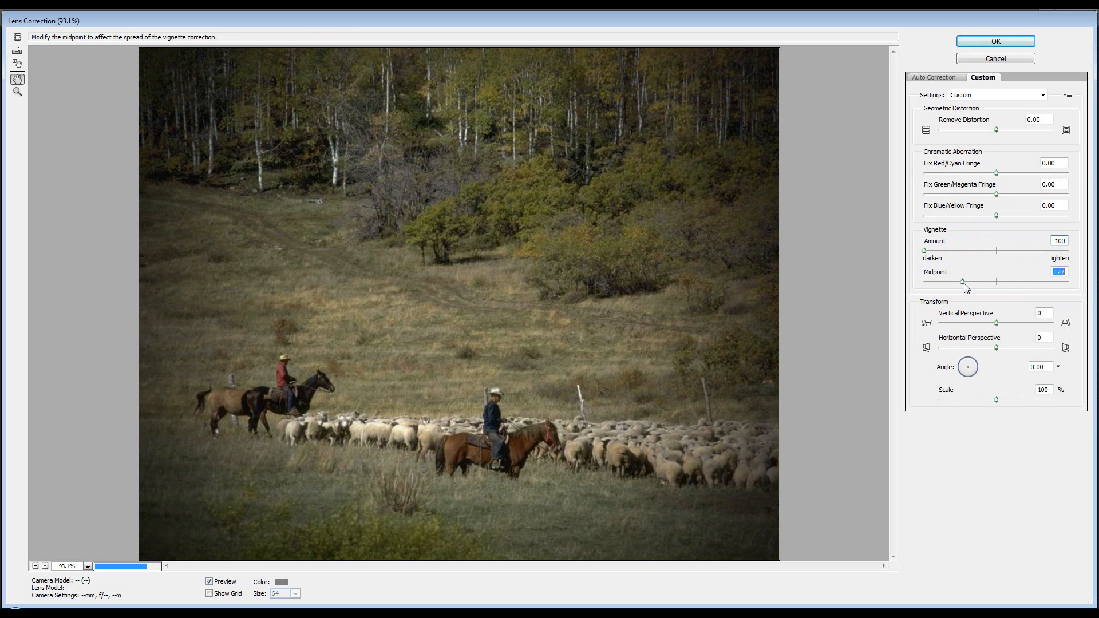
left_click(991, 43)
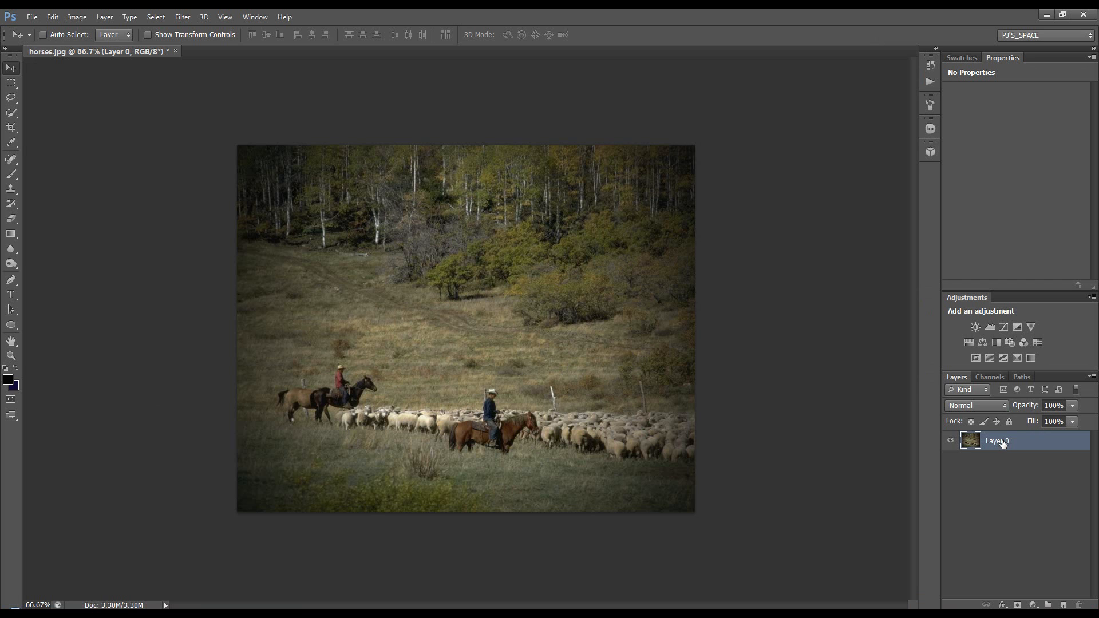
Run the default Sepia Toning (layer) action on the photo and compare the image with and without its Hue/Saturation layer.
left_click(930, 64)
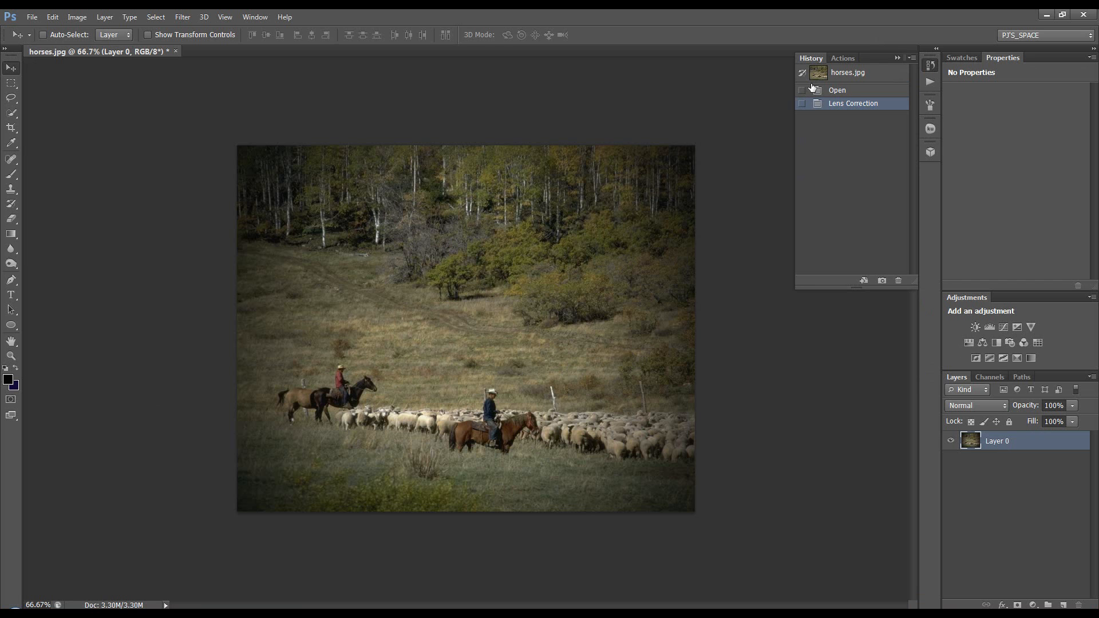
left_click(843, 58)
left_click(856, 185)
left_click(855, 173)
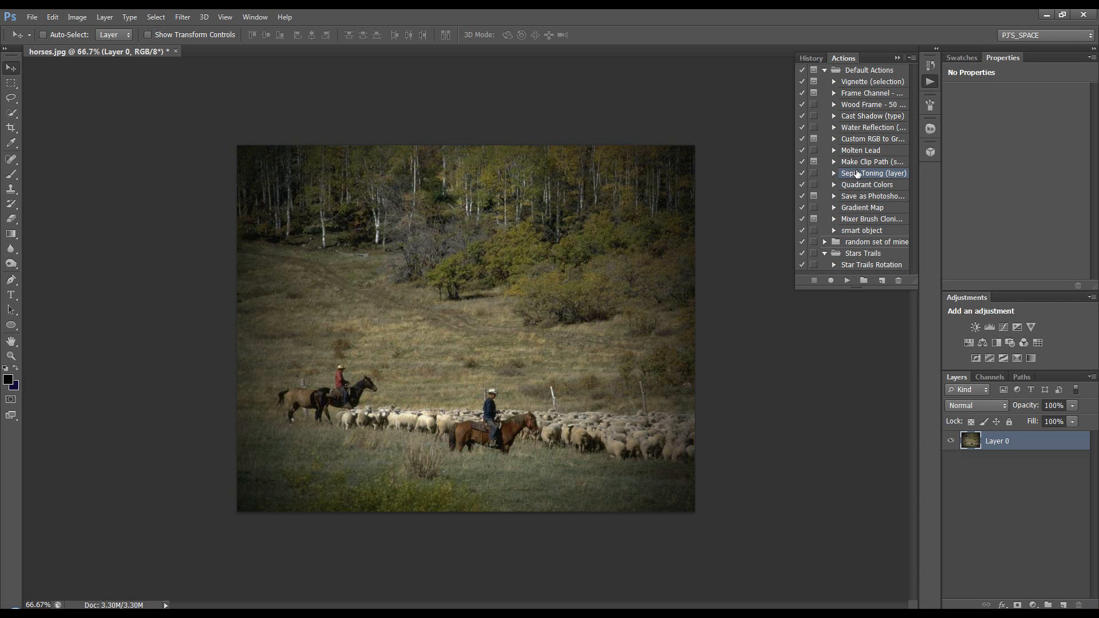
left_click(912, 58)
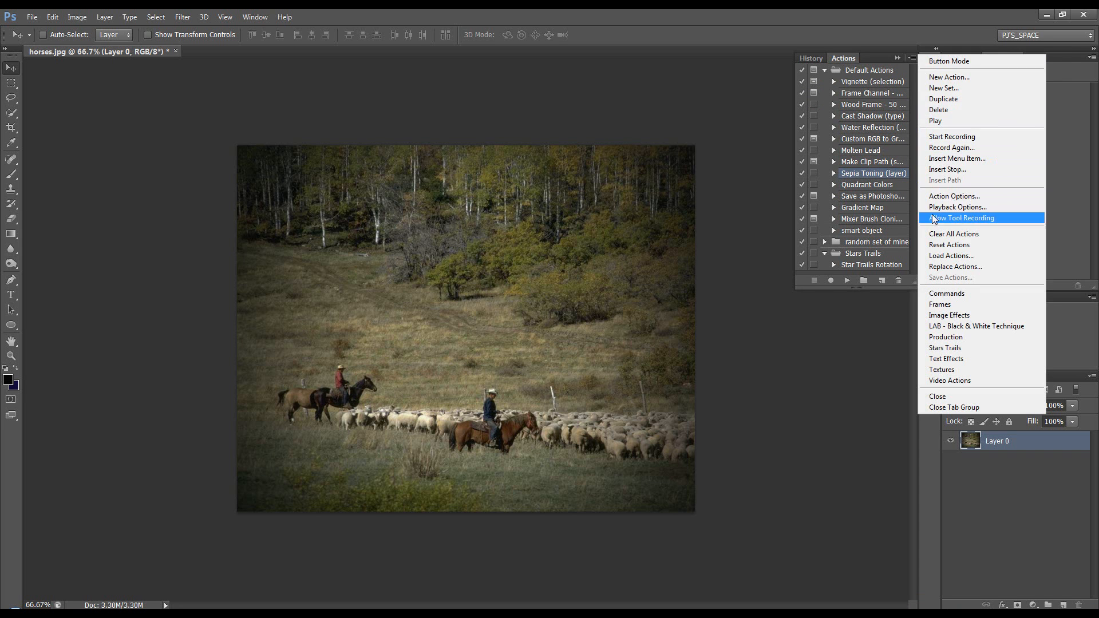
left_click(884, 57)
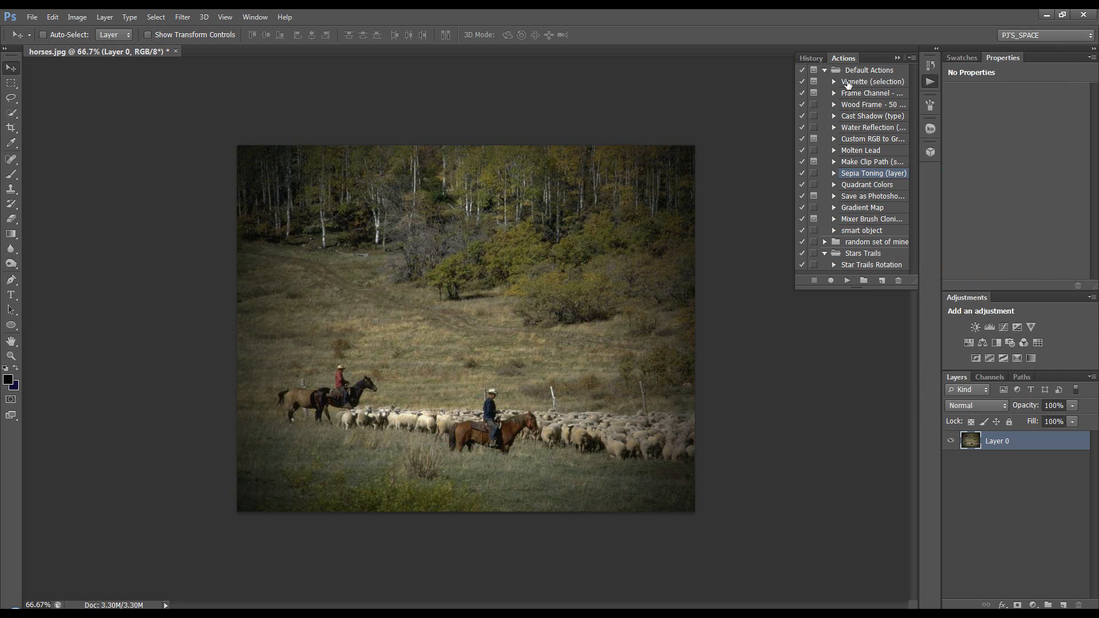
left_click(847, 281)
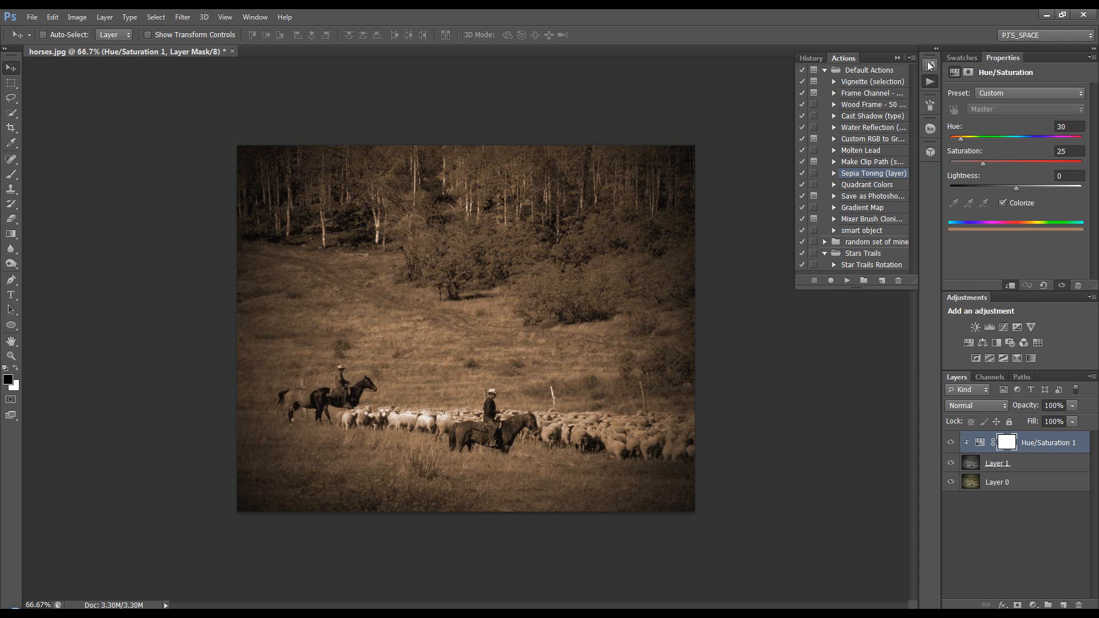
left_click(897, 57)
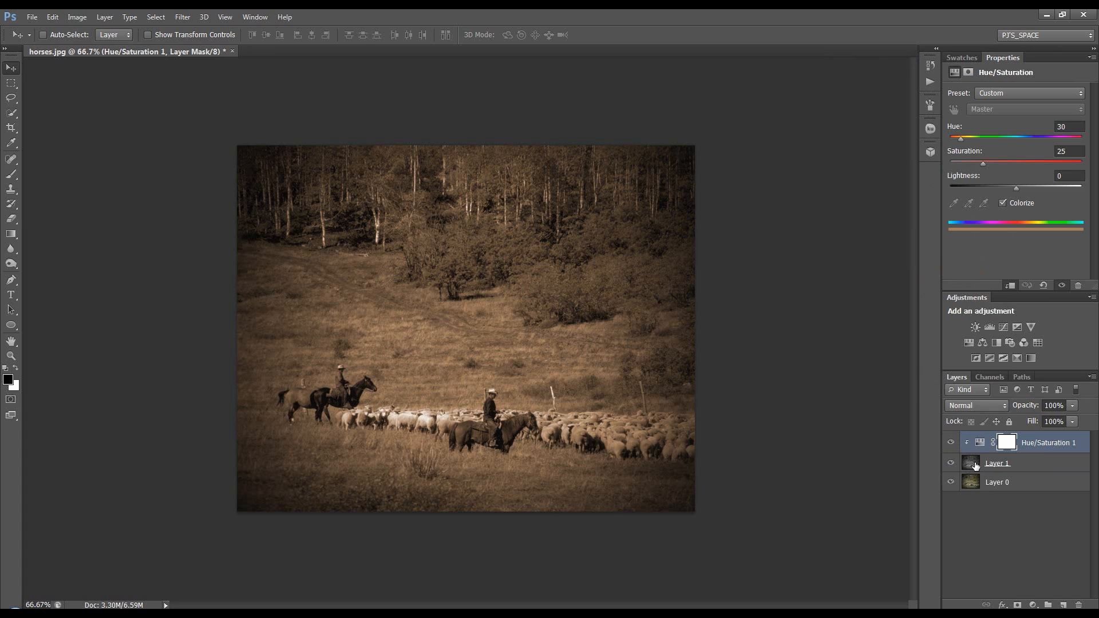
left_click(951, 443)
left_click(951, 443)
Add a new top layer filled with 50% gray at 100% opacity and convert it for smart filters.
left_click(1066, 605)
key("shift+F5")
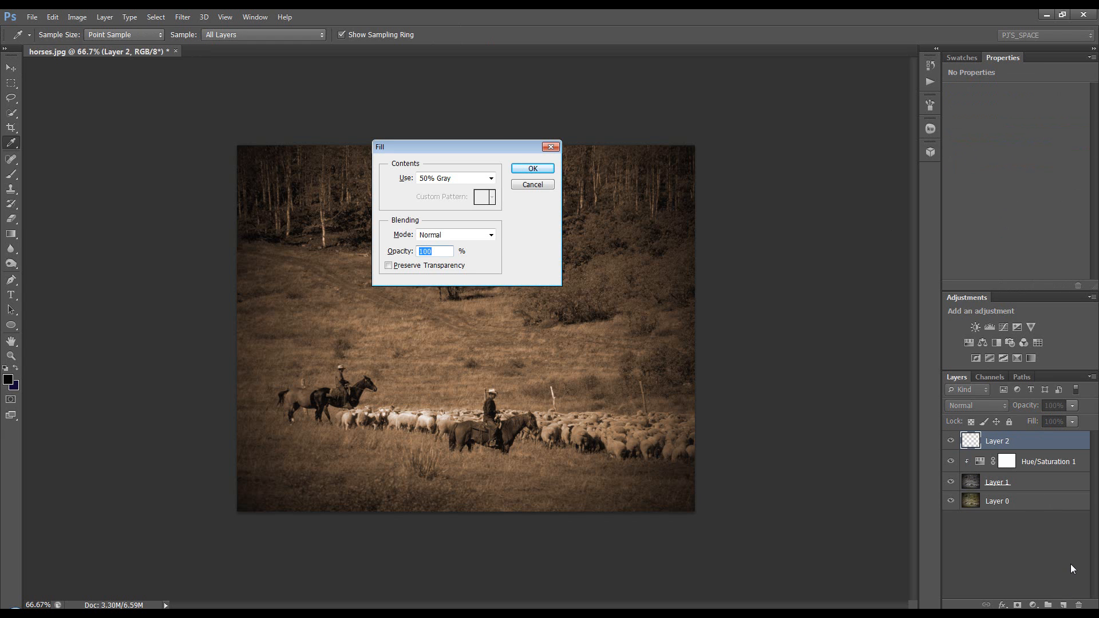
key("Return")
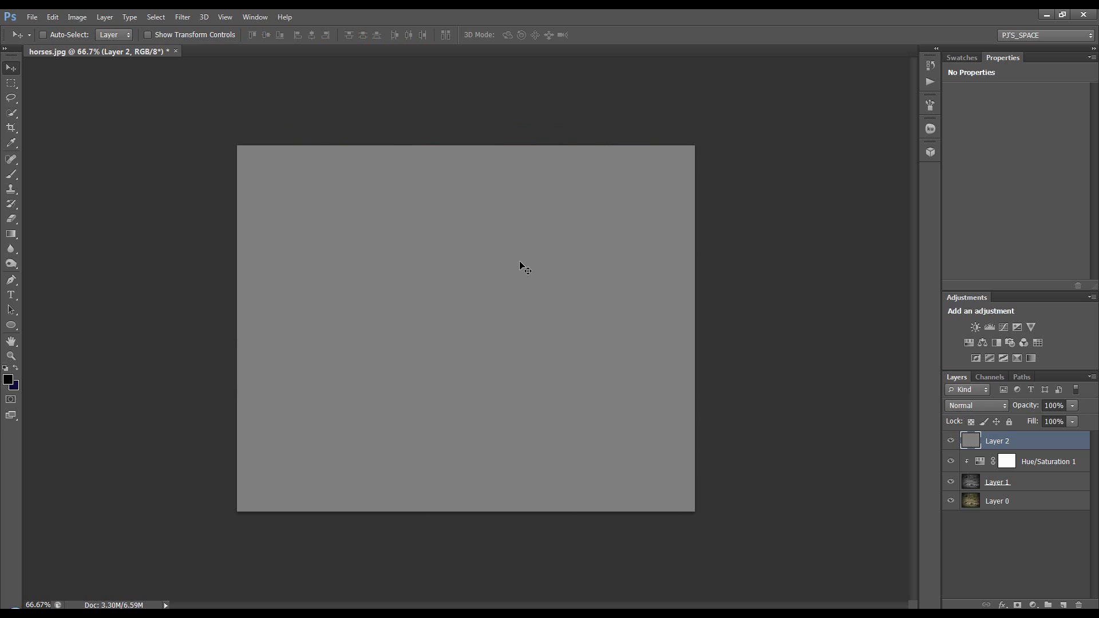
left_click(183, 17)
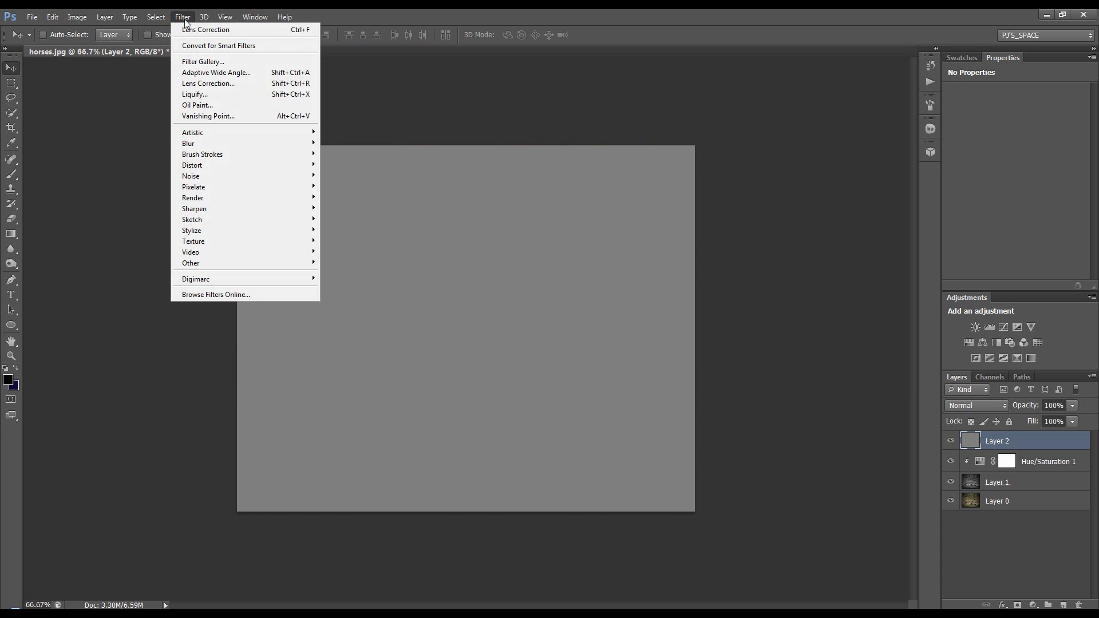
left_click(198, 44)
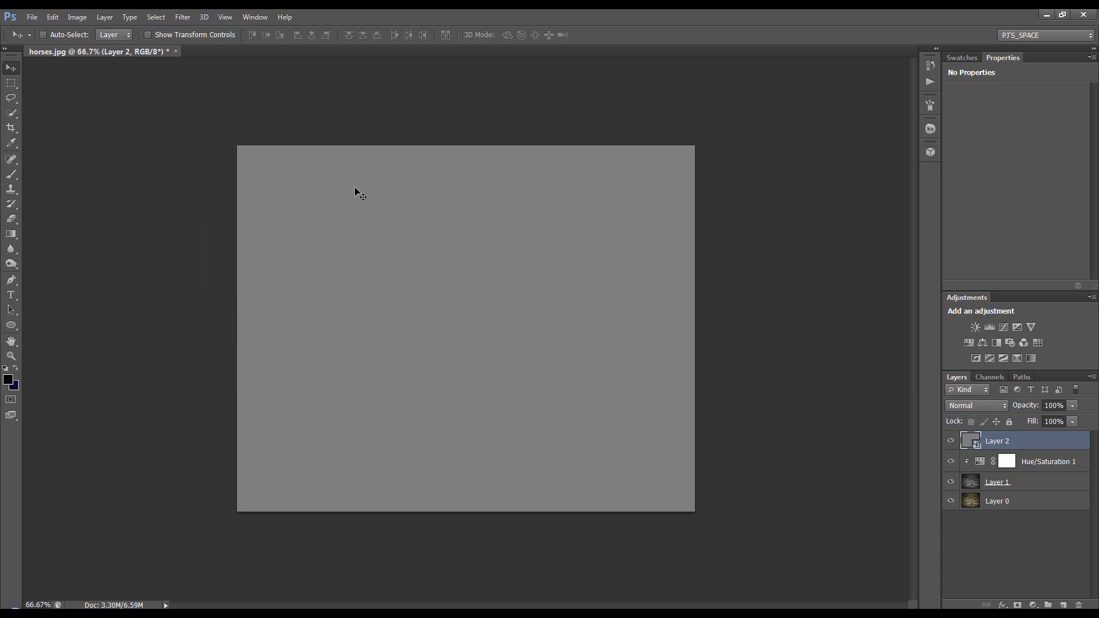
Apply Add Noise to the gray layer with a 15% amount, Gaussian distribution and Monochromatic enabled.
left_click(178, 17)
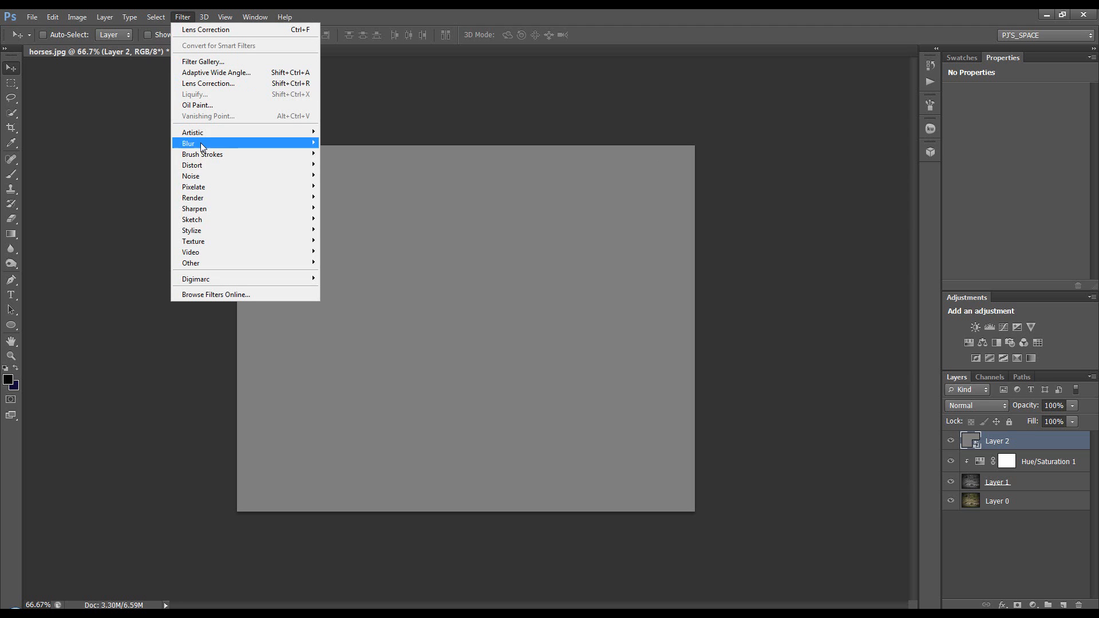
mouse_move(305, 178)
left_click(343, 176)
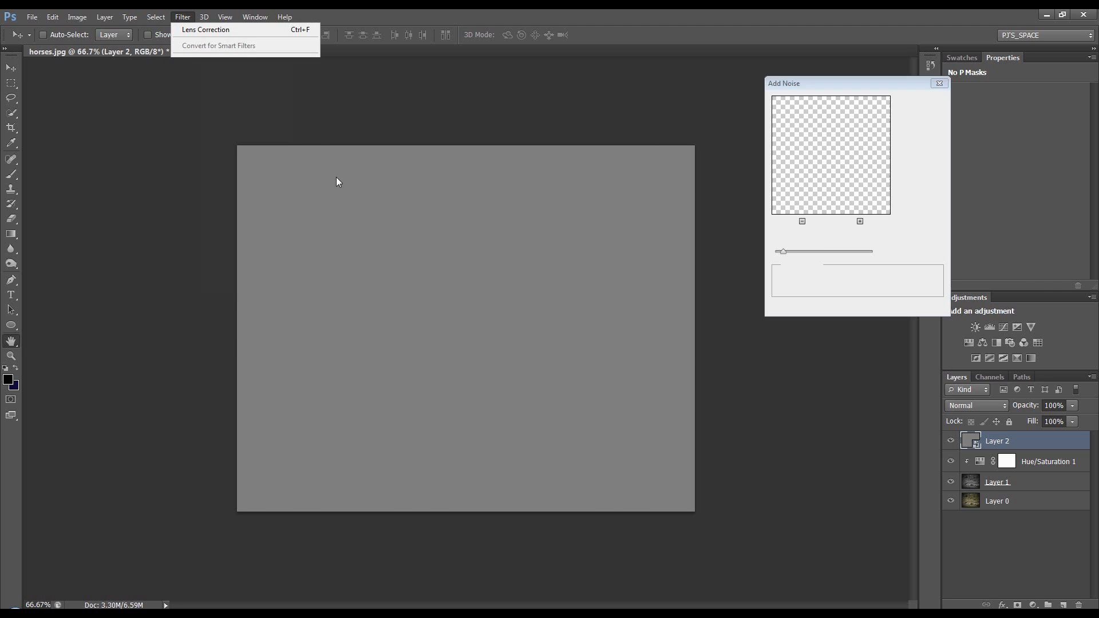
type("15")
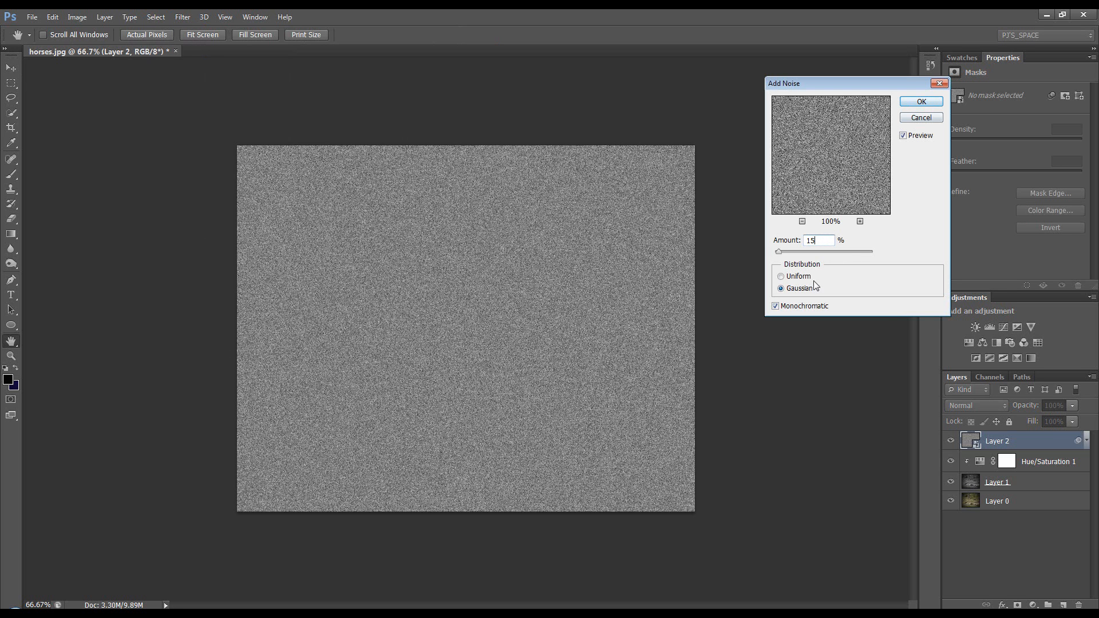
left_click(776, 307)
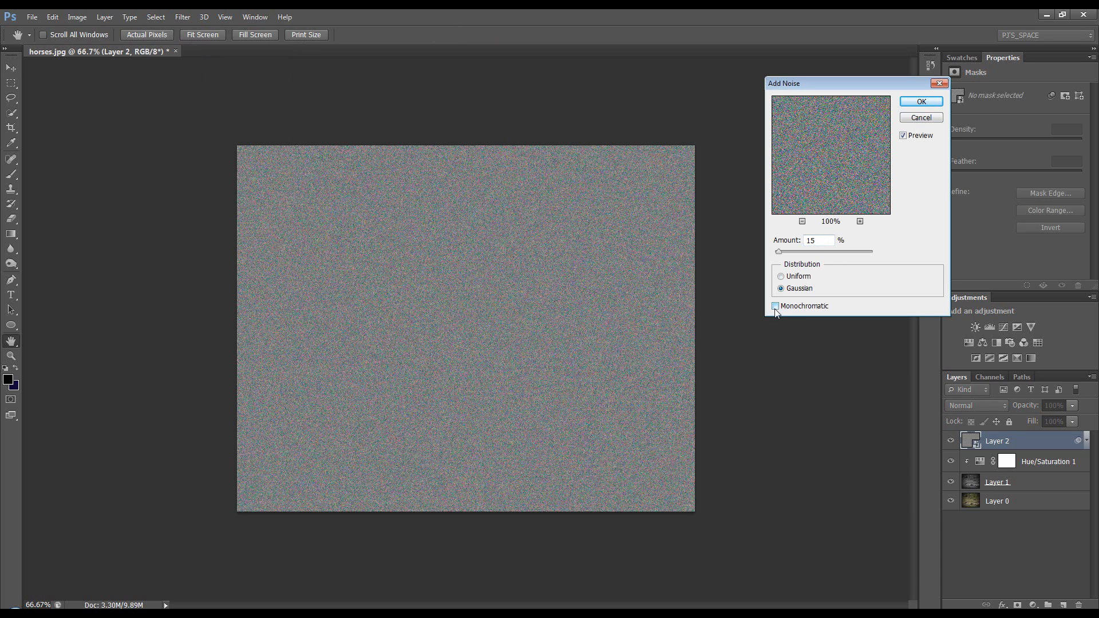
left_click(776, 307)
left_click(936, 103)
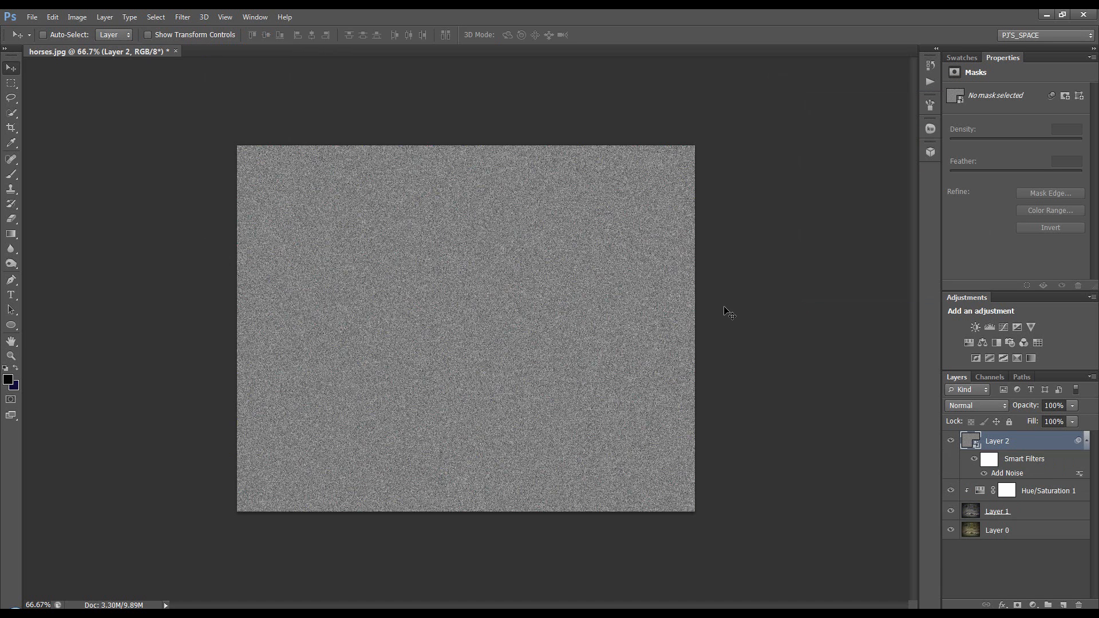
Change the blend mode of the gray noise layer to Overlay.
left_click(960, 405)
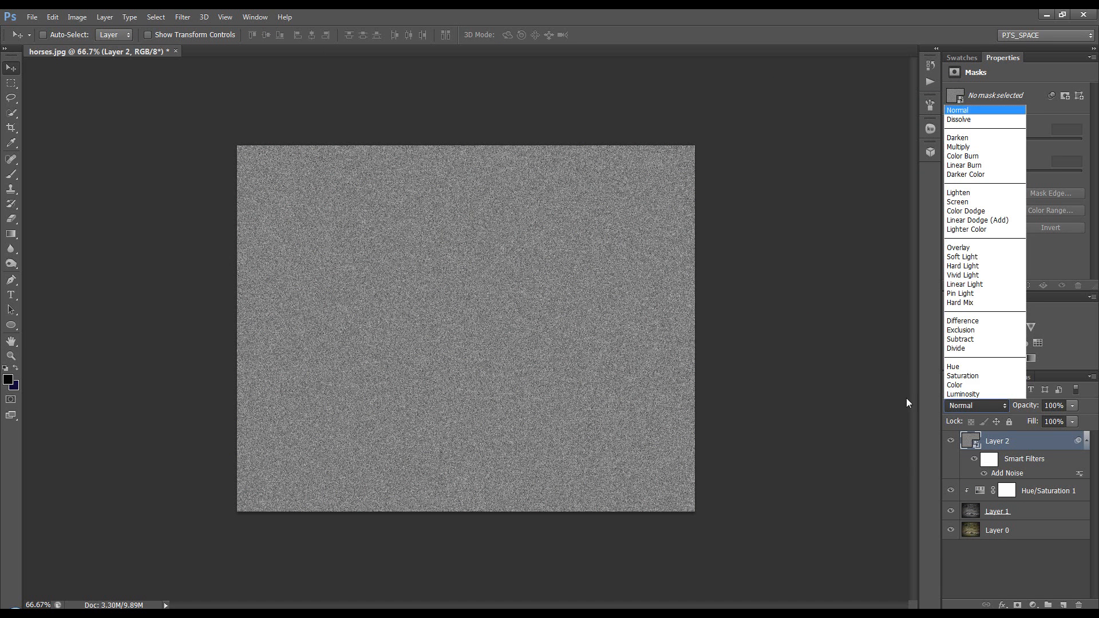
left_click(973, 243)
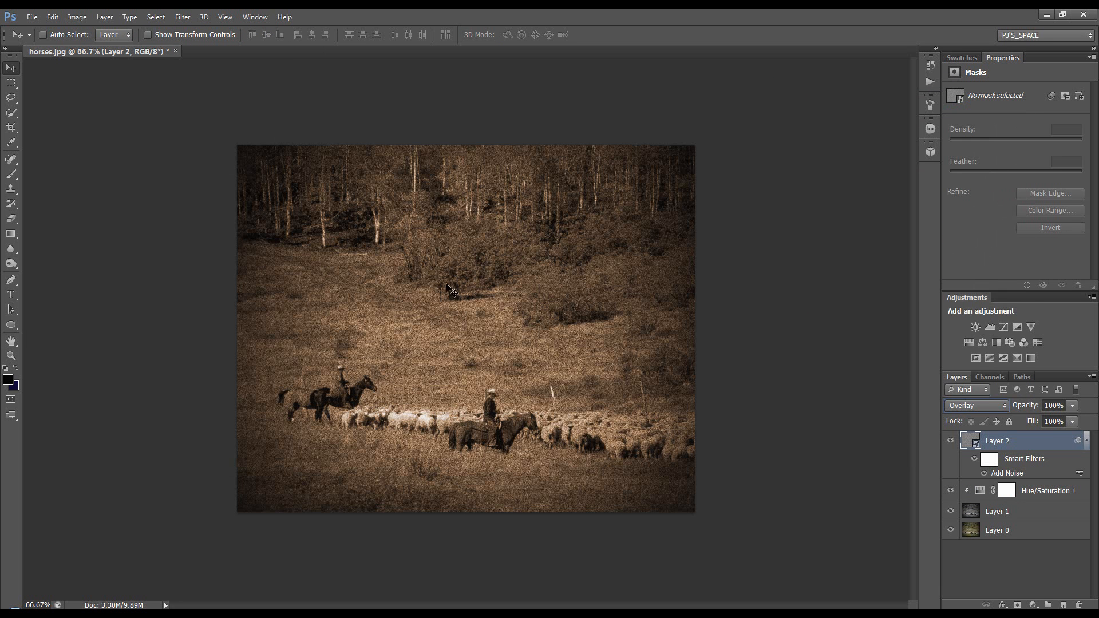
left_click(1029, 410)
key("Return")
Set the Add Noise smart filter's own blending mode to Soft Light at 100% opacity.
double_click(1078, 474)
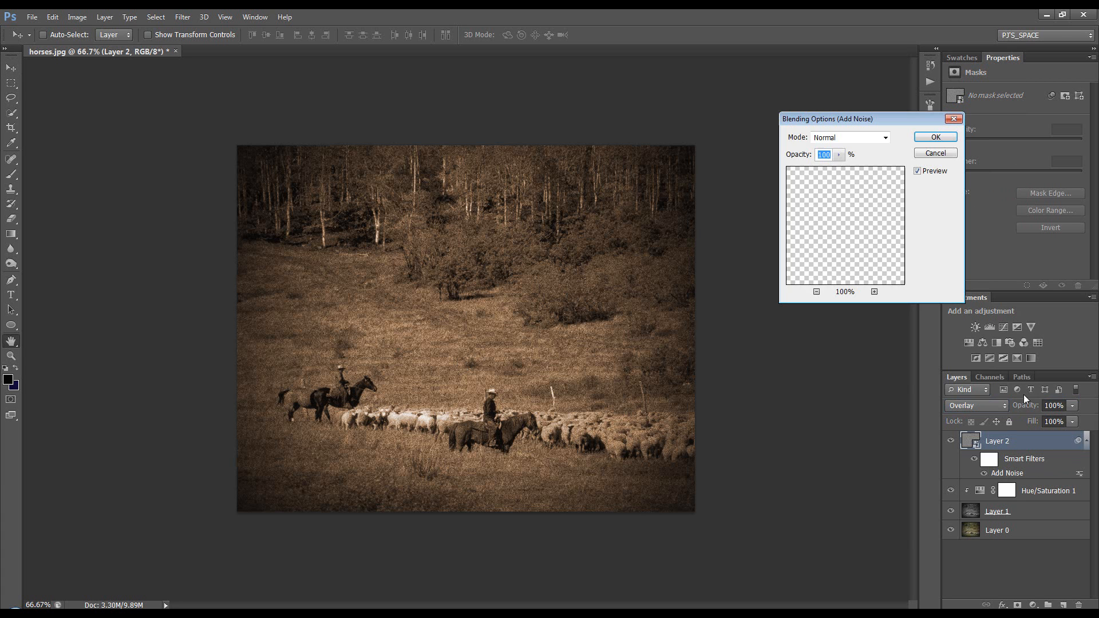
left_click_drag(811, 125, 766, 122)
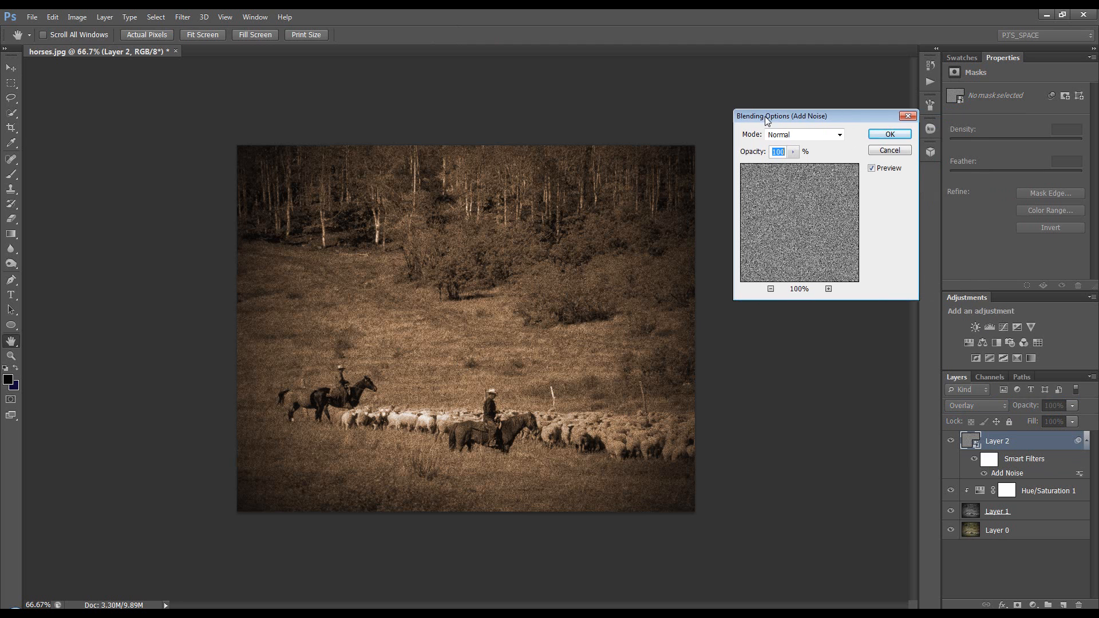
left_click(842, 134)
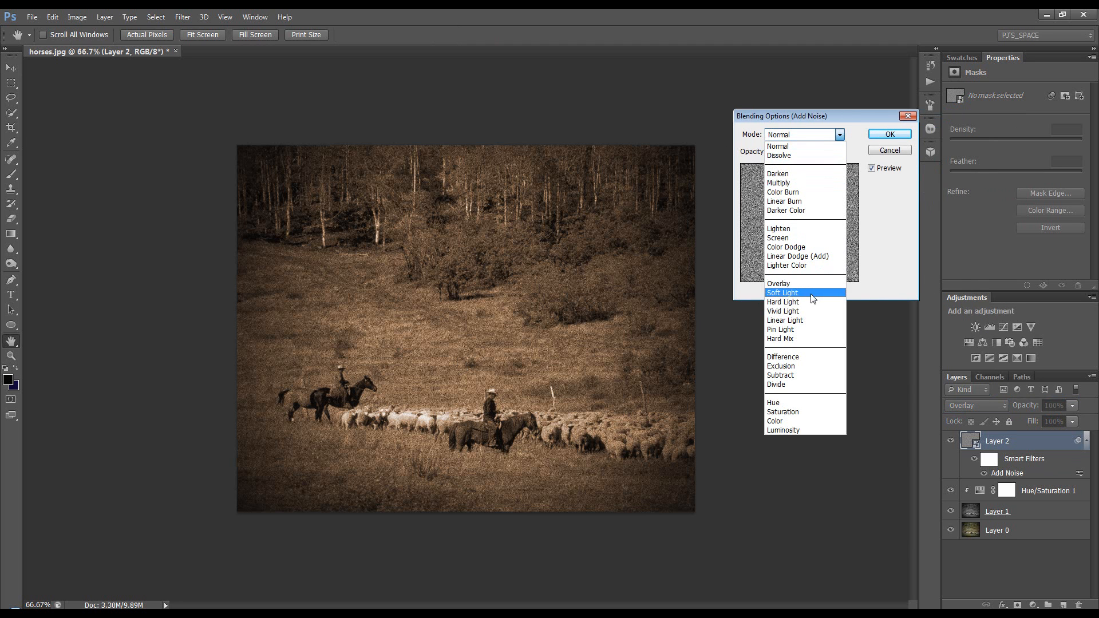
left_click(783, 293)
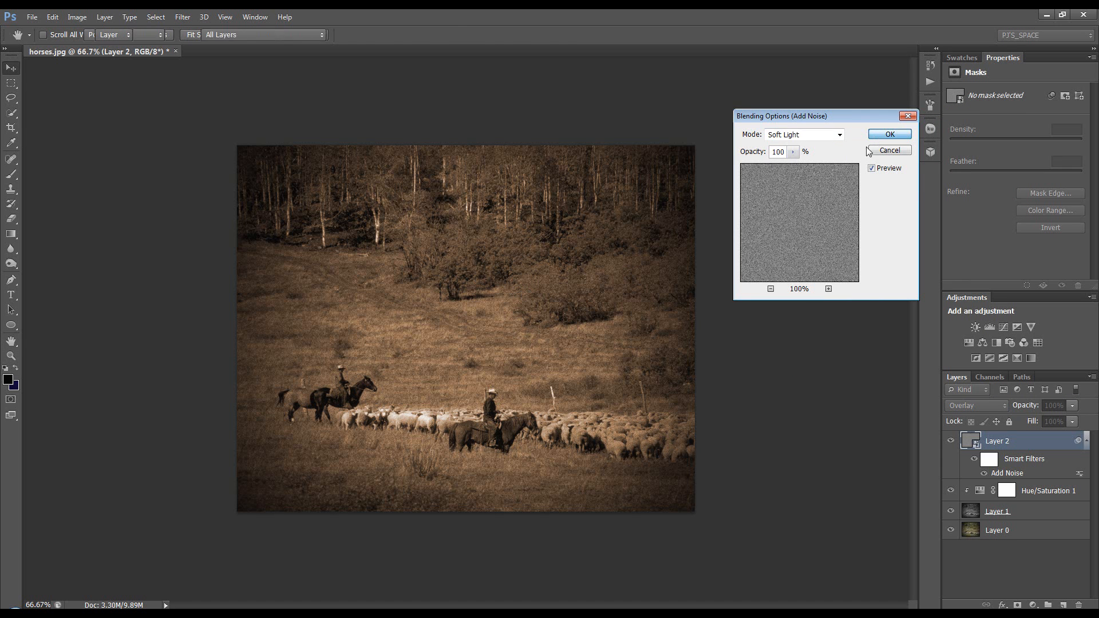
left_click(882, 136)
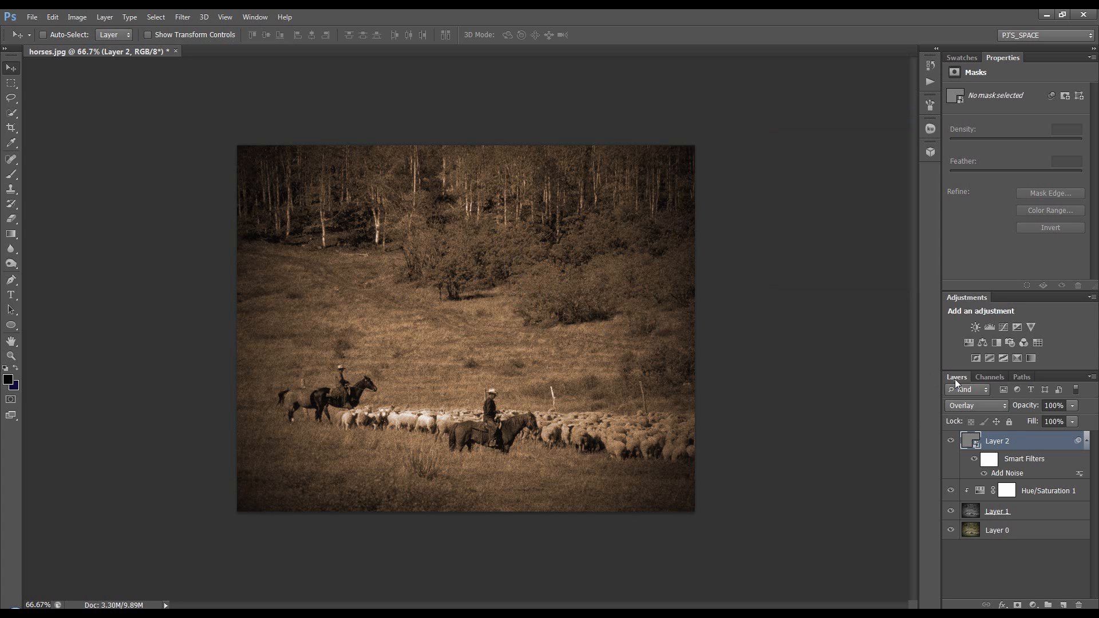
Reopen the Add Noise smart filter and set its amount to 30%.
double_click(1005, 472)
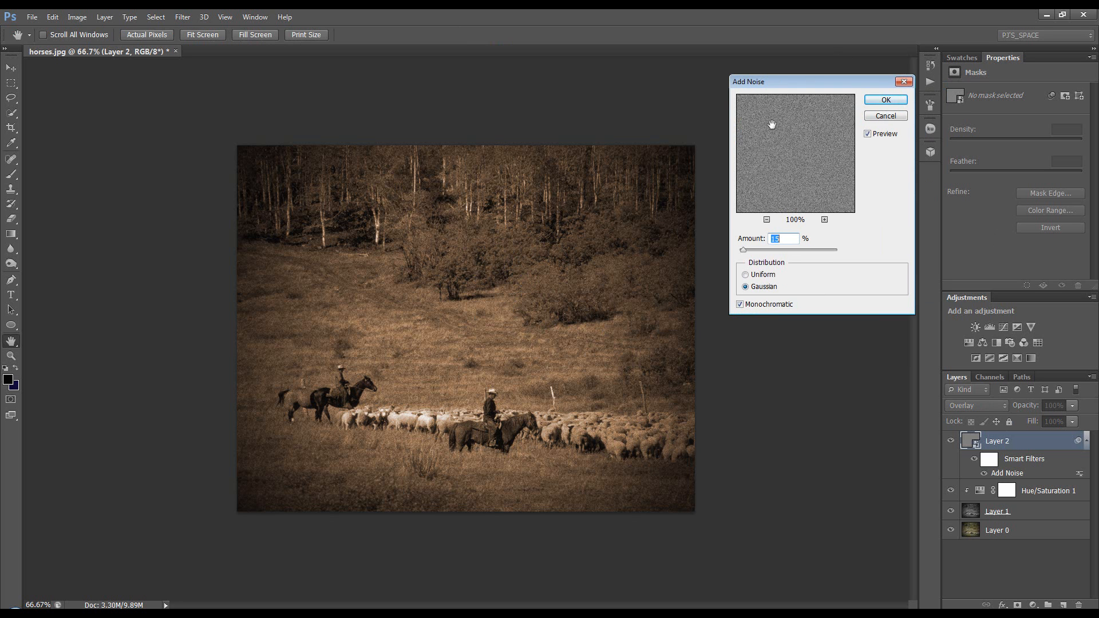
type("30")
left_click(887, 101)
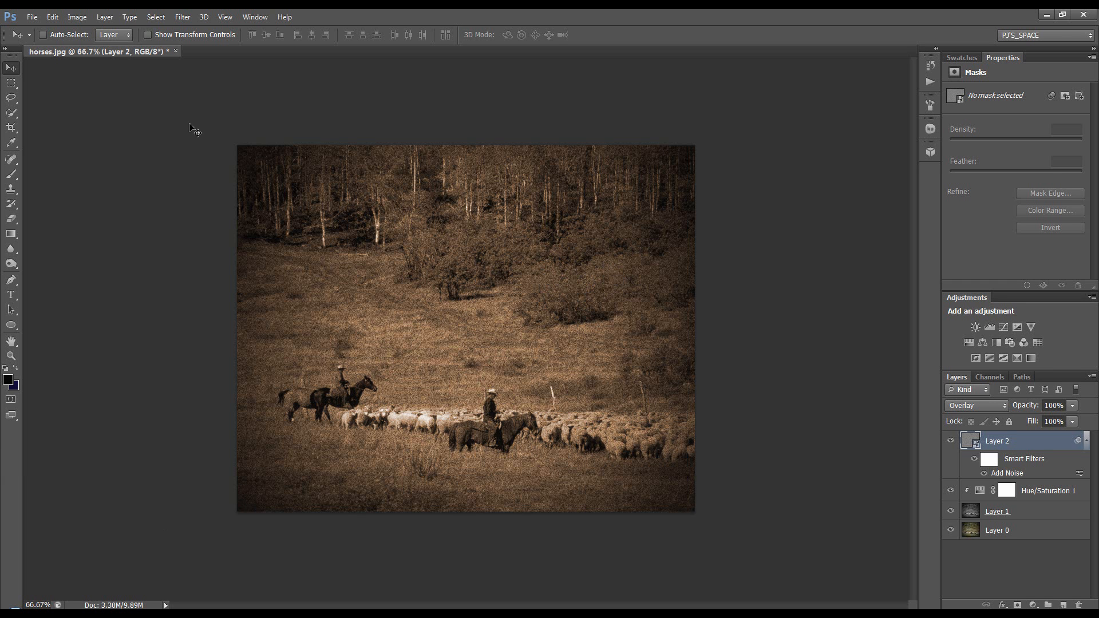
Place the peeling-paint texture 1284292_84570625.jpg from the Textures folder in Mini Bridge over the photo.
left_click(255, 17)
mouse_move(307, 59)
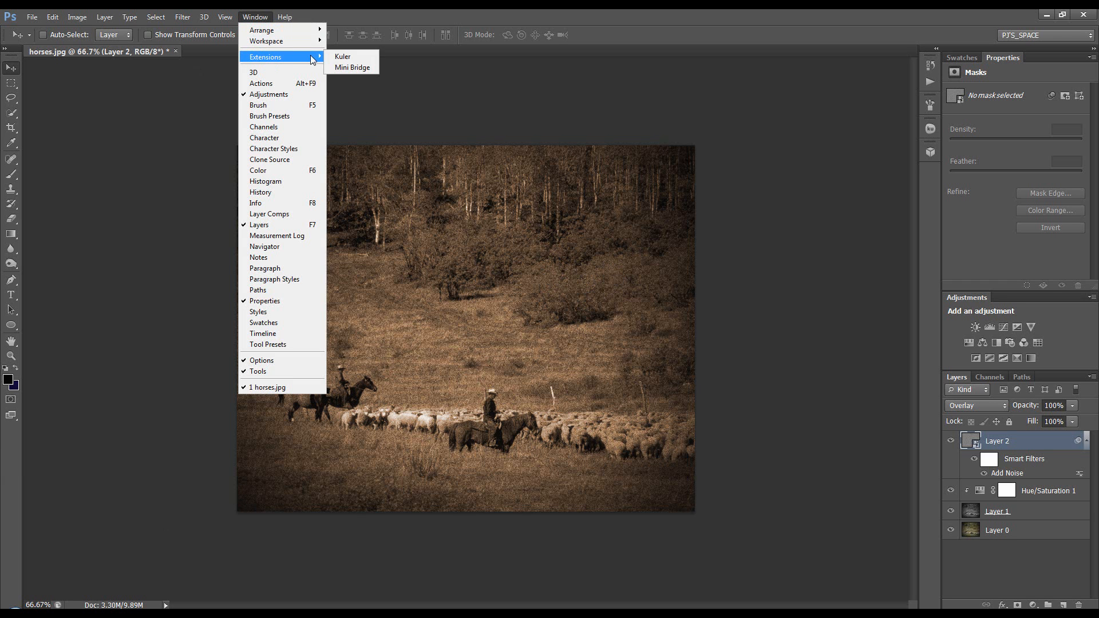
left_click(352, 67)
left_click_drag(92, 577, 206, 606)
left_click(58, 596)
left_click_drag(502, 559, 508, 302)
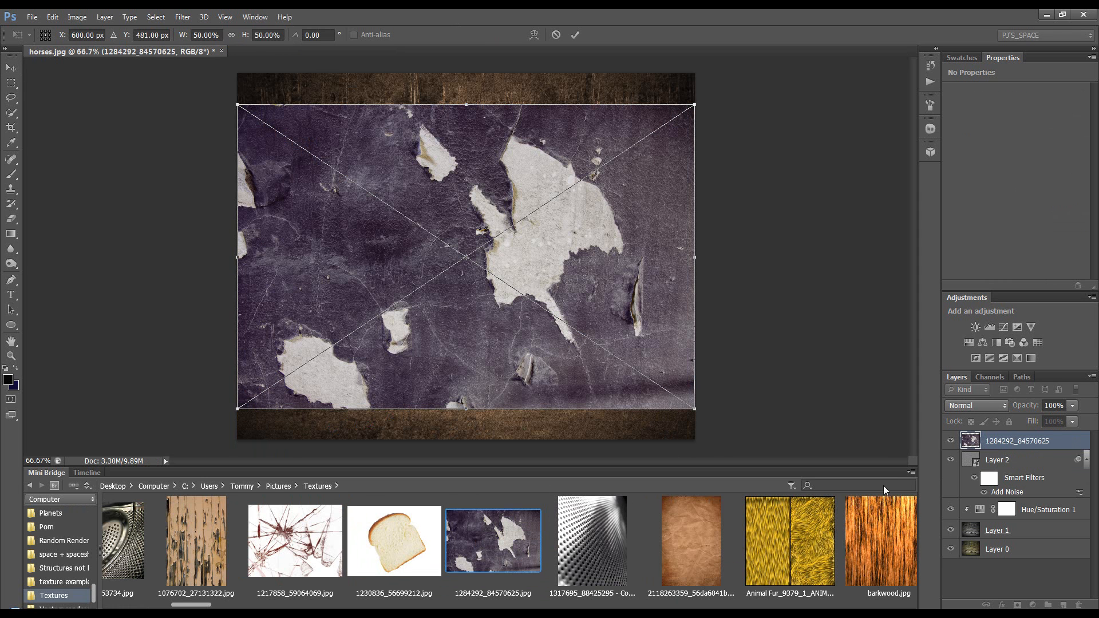
left_click(576, 35)
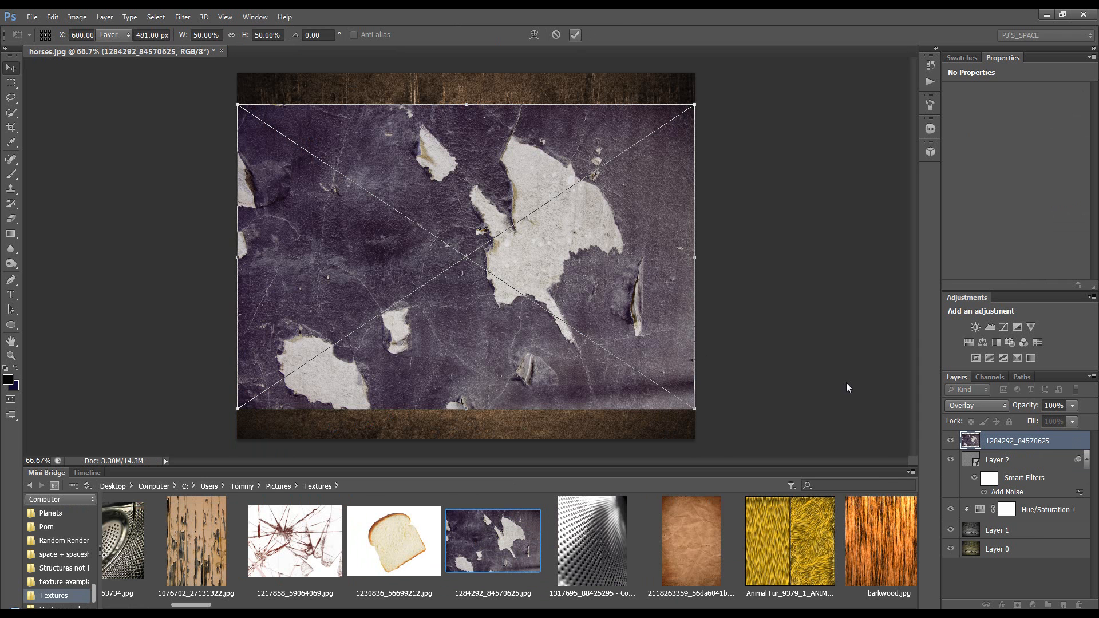
Close the Mini Bridge panel group and desaturate the placed texture layer.
left_click(912, 469)
left_click(937, 512)
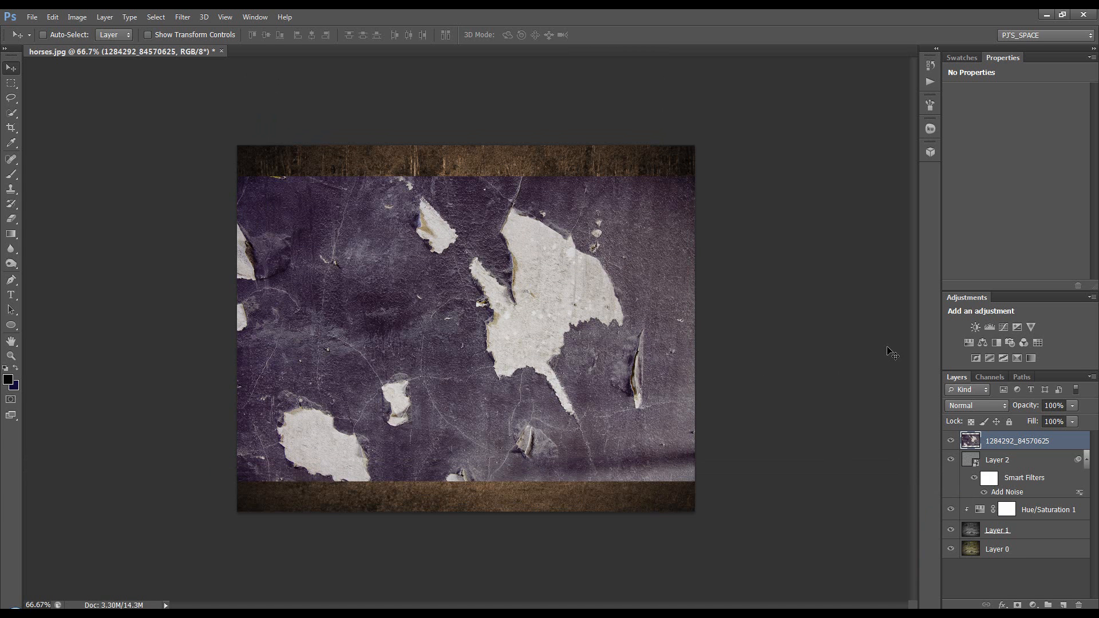
key("ctrl+shift+u")
Try Color Burn at 59% opacity on the texture layer and settle on Multiply at 100% opacity.
left_click(972, 404)
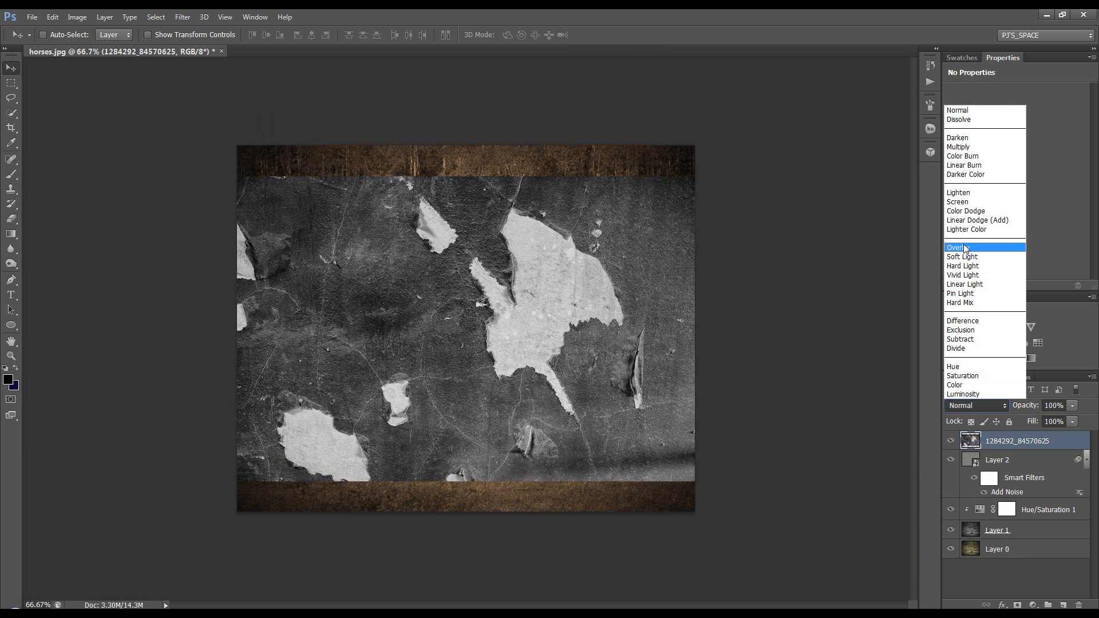
left_click(965, 161)
left_click_drag(1026, 411, 999, 421)
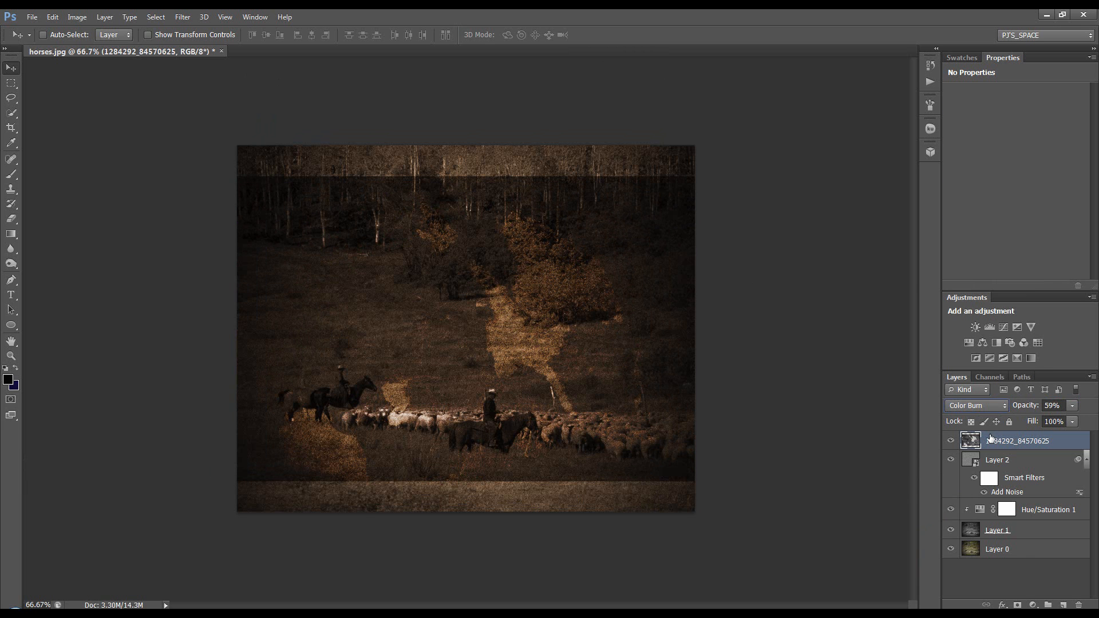
left_click(973, 406)
left_click(968, 151)
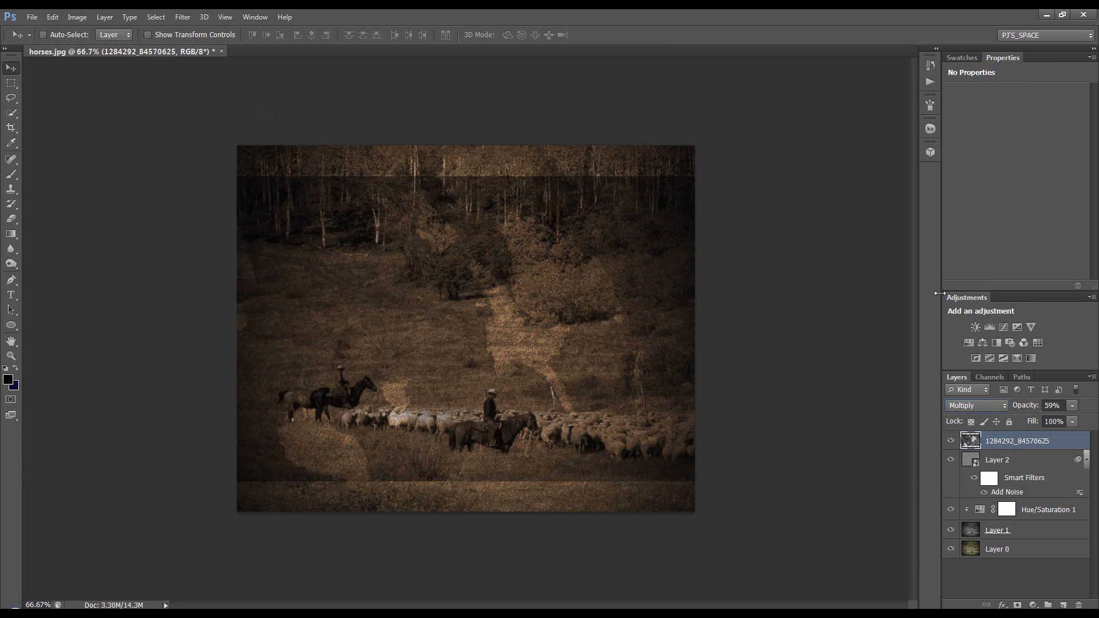
left_click_drag(1022, 406, 1085, 404)
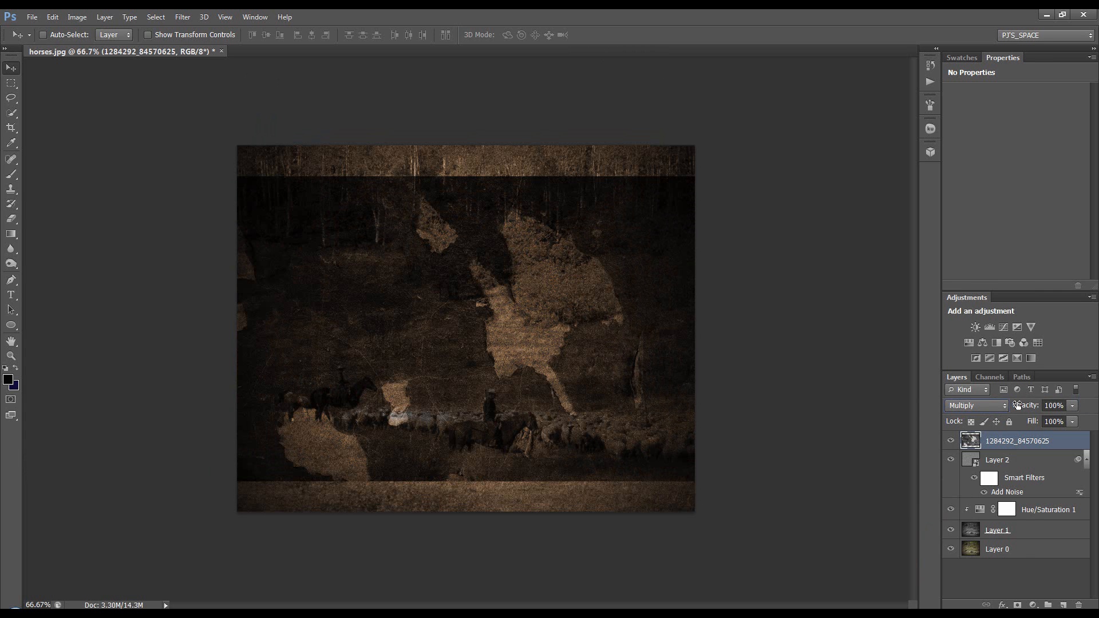
Add a Levels adjustment clipped to the texture layer with input black at 33 and input white at 231.
left_click(1036, 606)
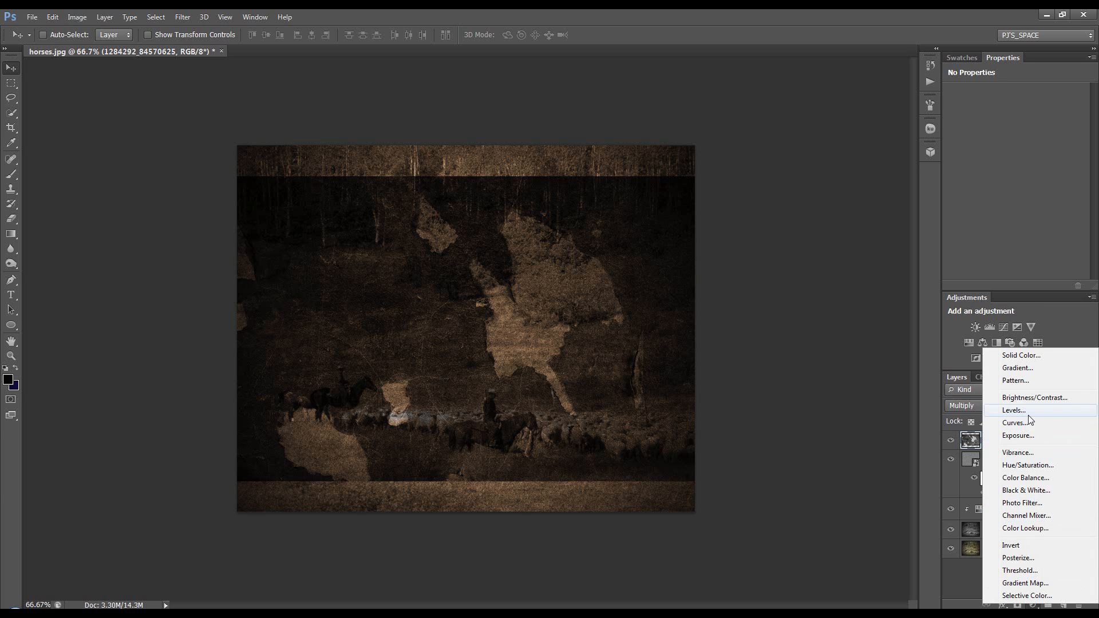
left_click(1009, 410, "alt")
left_click(464, 217)
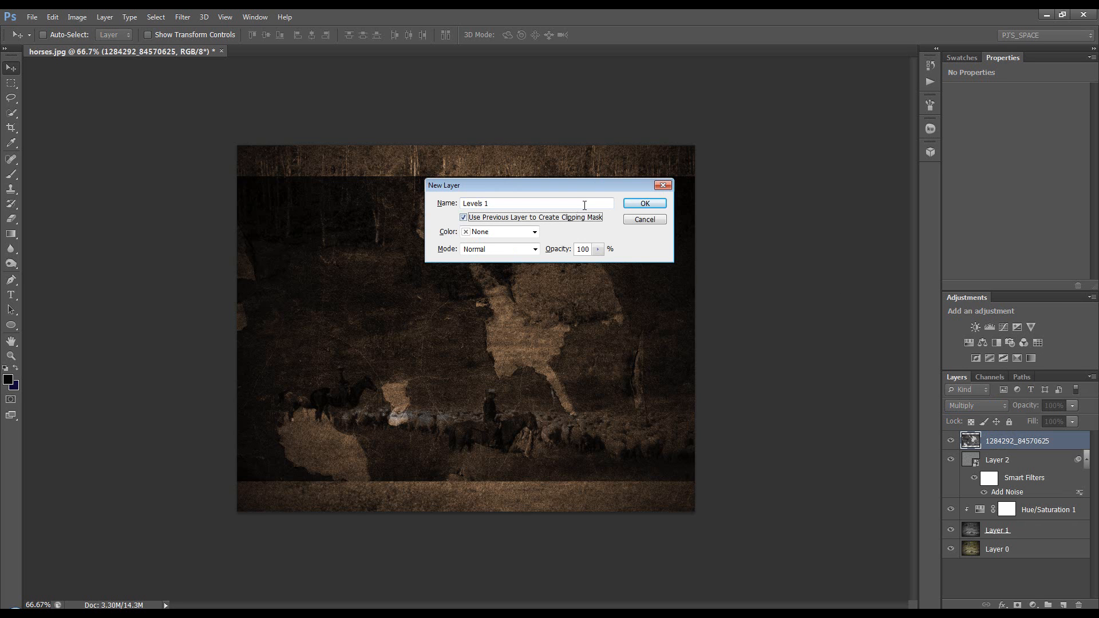
left_click(641, 204)
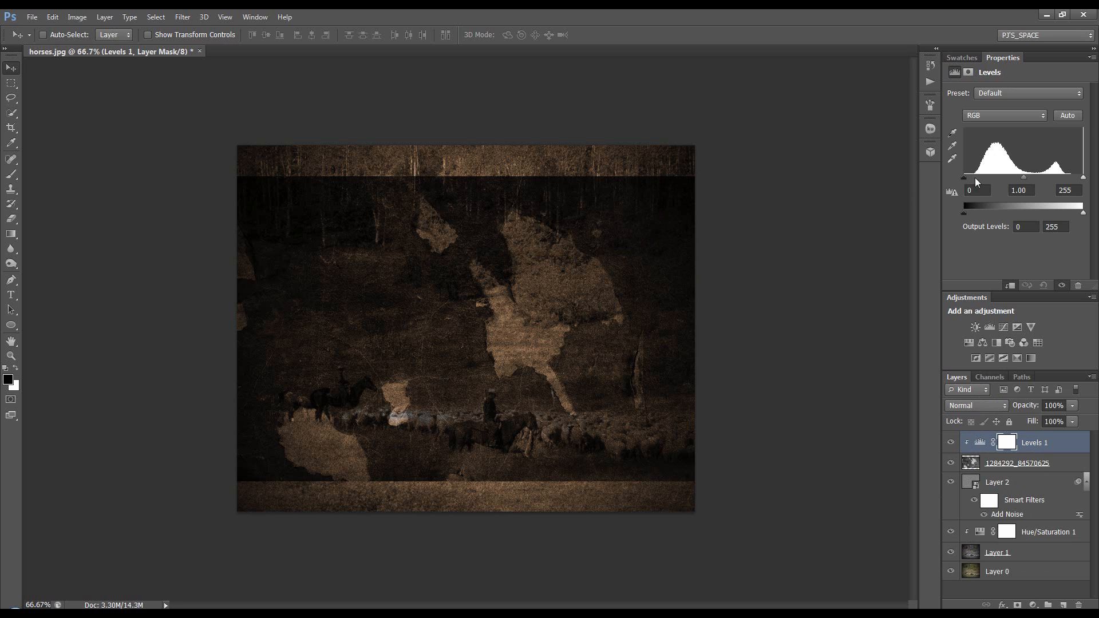
mouse_move(969, 181)
left_mouse_down()
mouse_move(1001, 181)
mouse_move(980, 181)
left_mouse_up()
left_click_drag(1082, 180, 1073, 180)
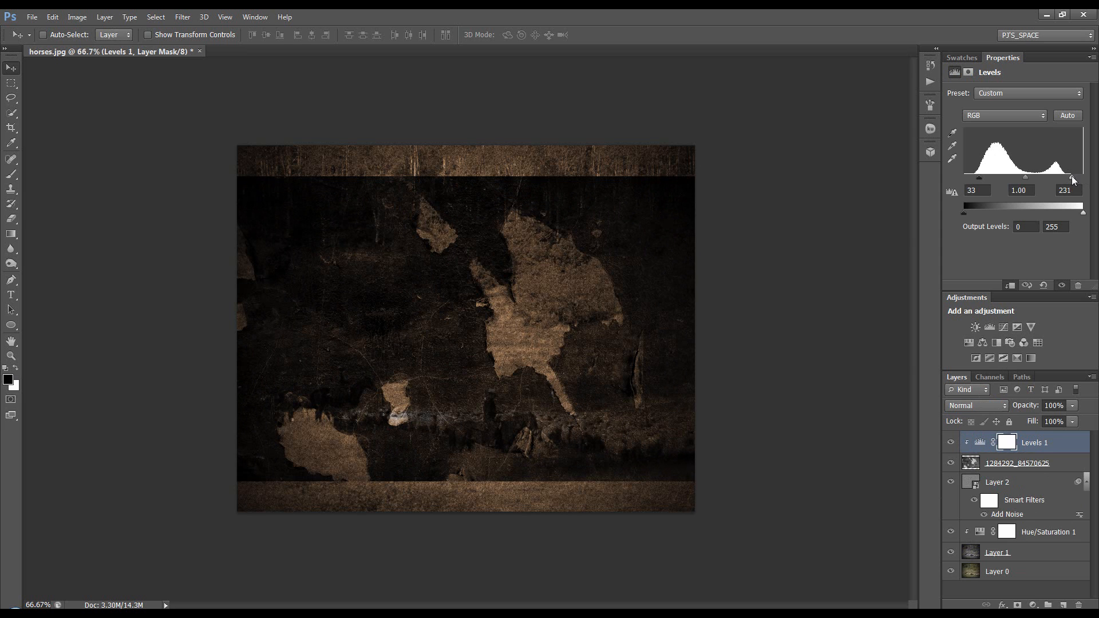
Crop the upper and lower strips of the image that the texture does not cover.
left_click(10, 127)
left_click_drag(466, 146, 468, 162)
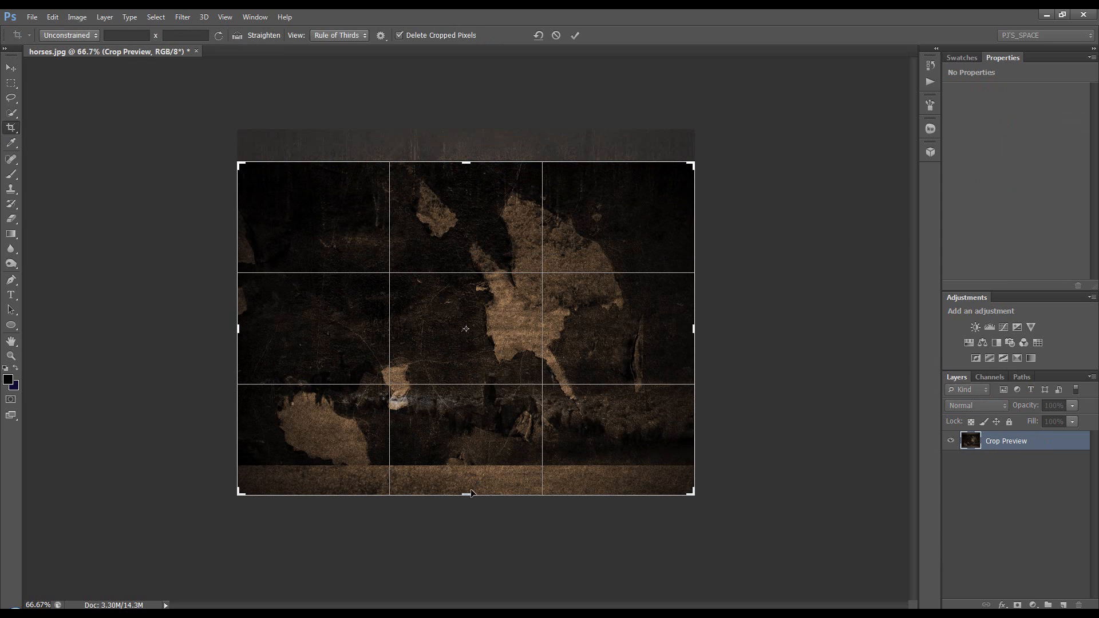
left_click_drag(468, 491, 470, 461)
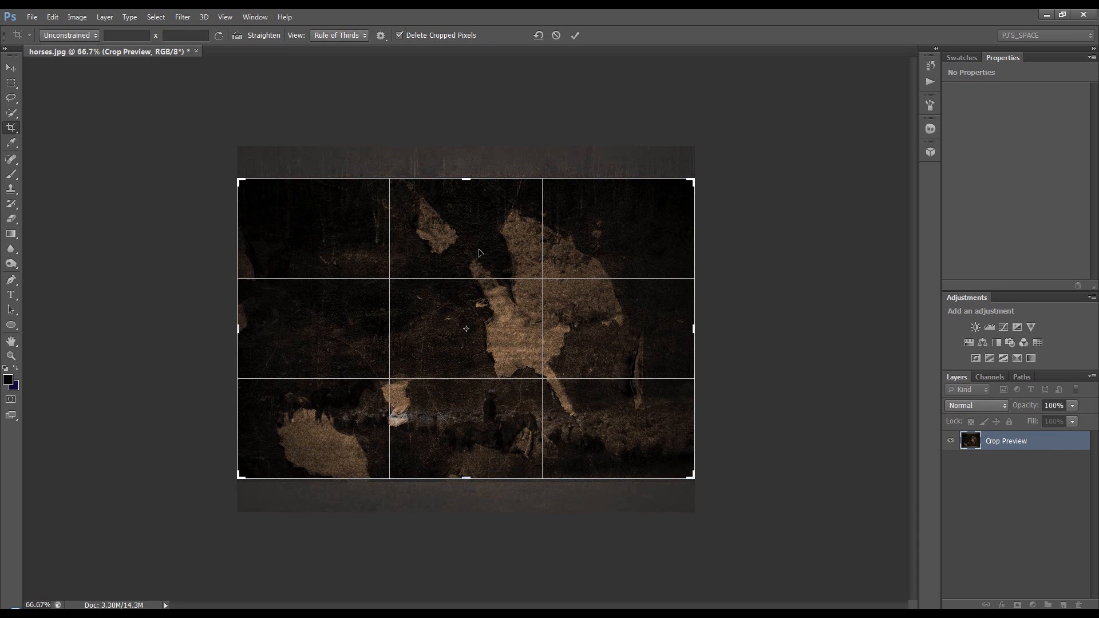
left_click(575, 35)
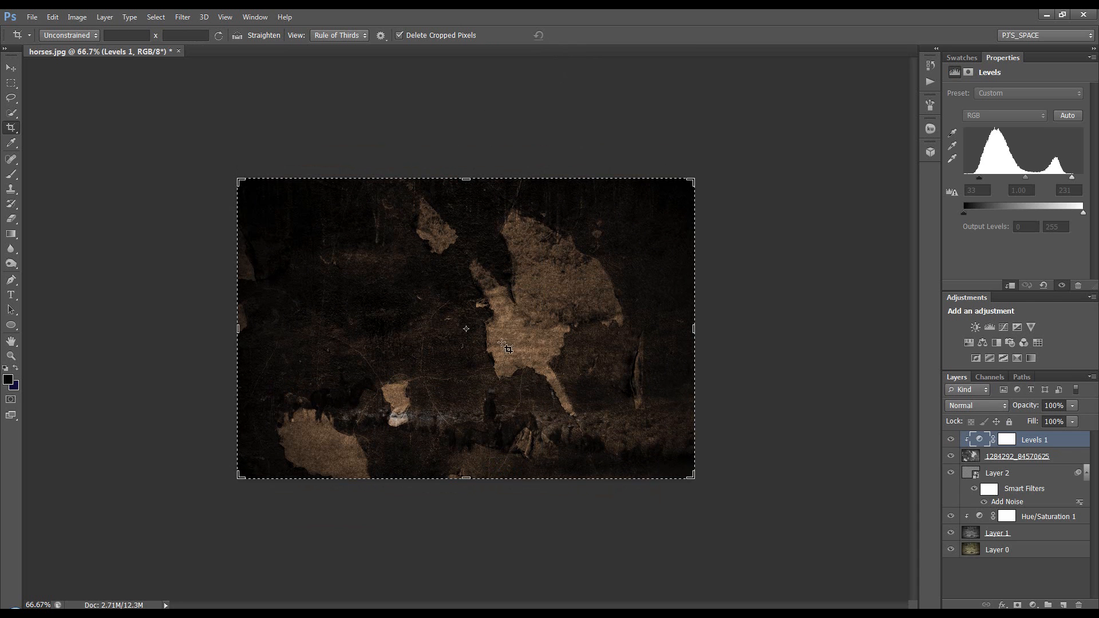
left_click(11, 68)
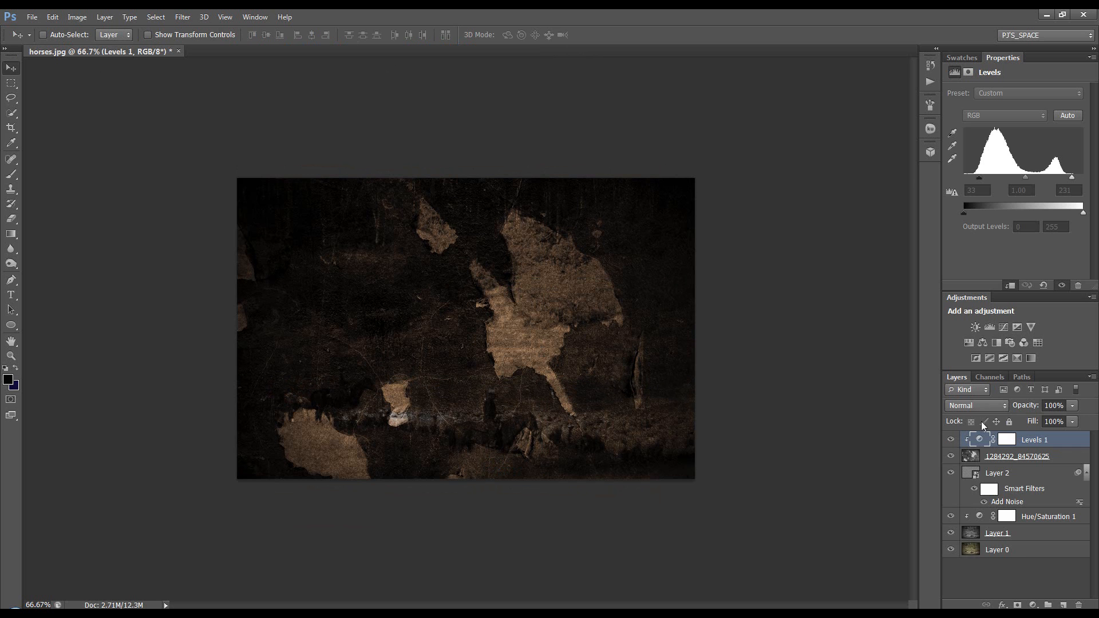
Hide the Levels 1 and texture layers and select Layer 2.
left_click(952, 440)
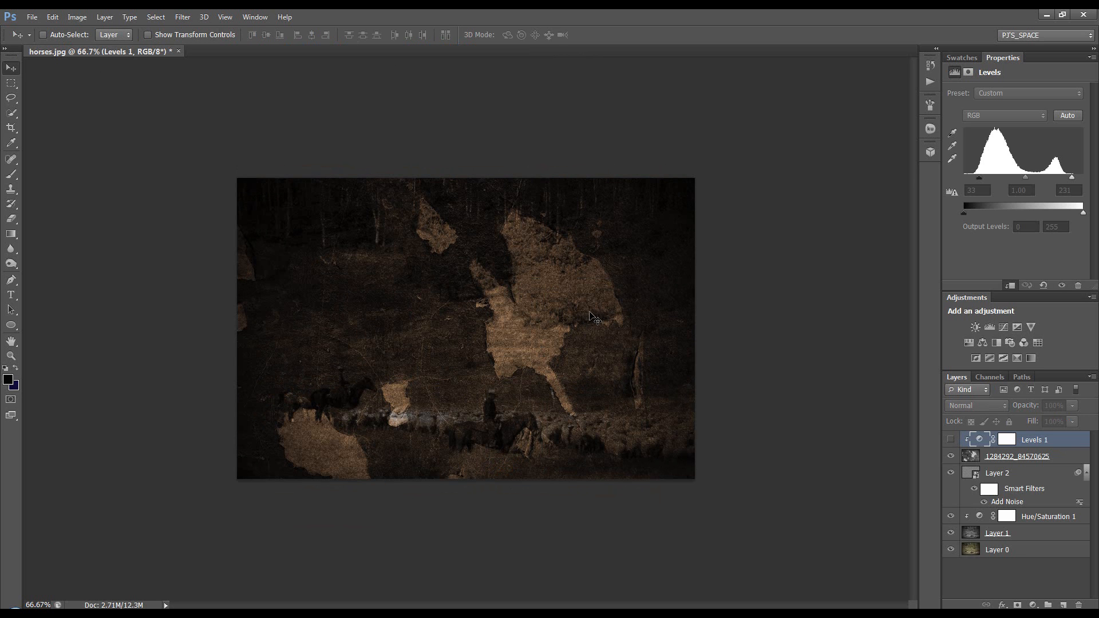
left_click(952, 456)
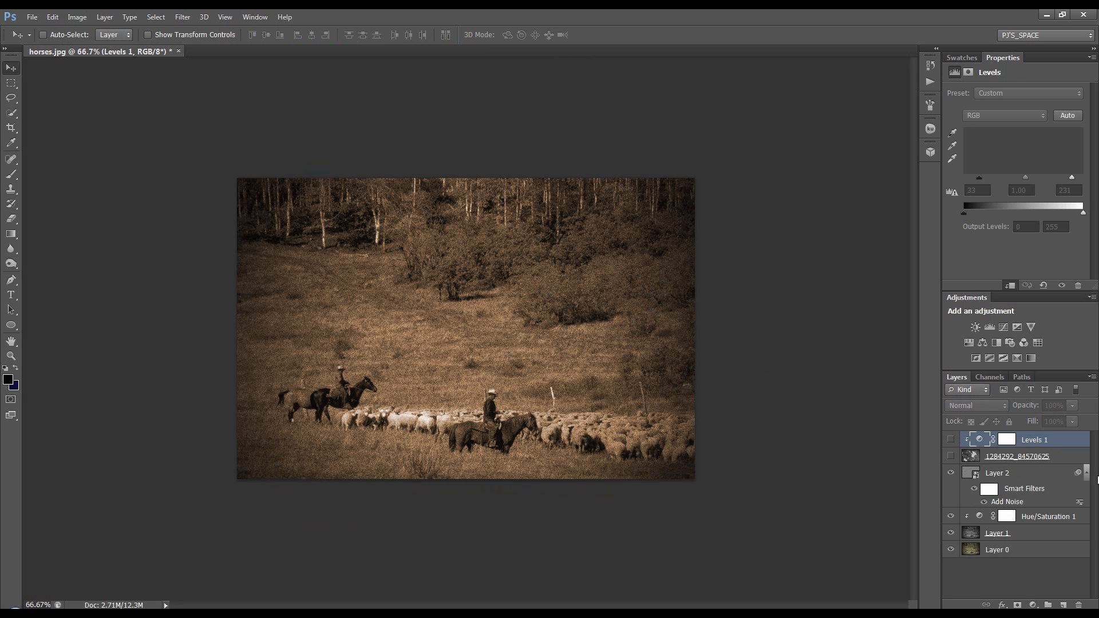
left_click(1029, 489)
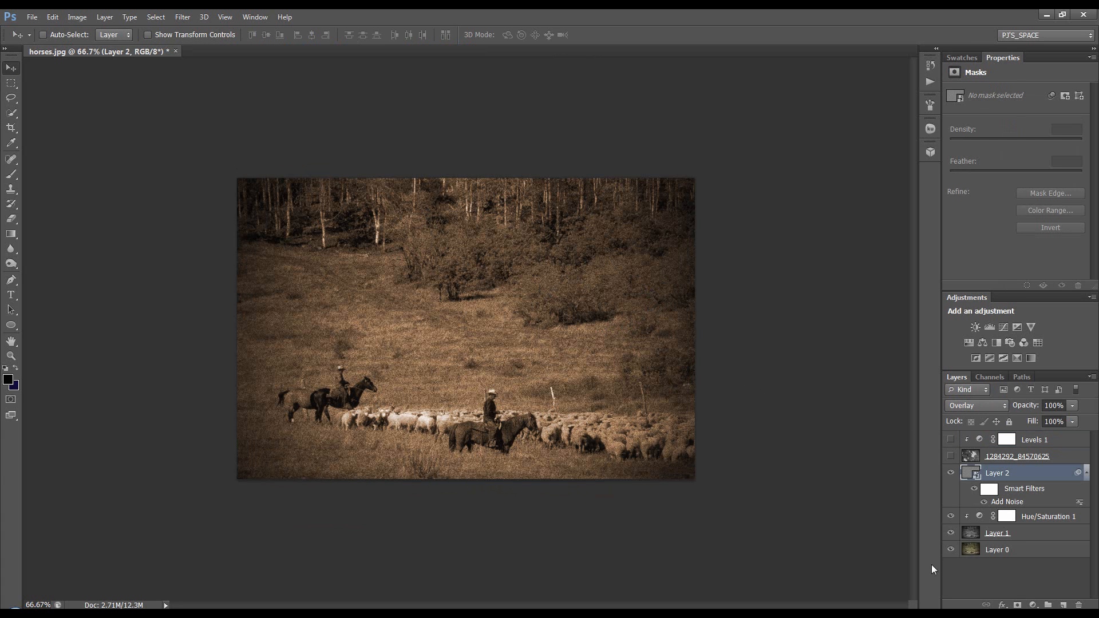
left_click(980, 614)
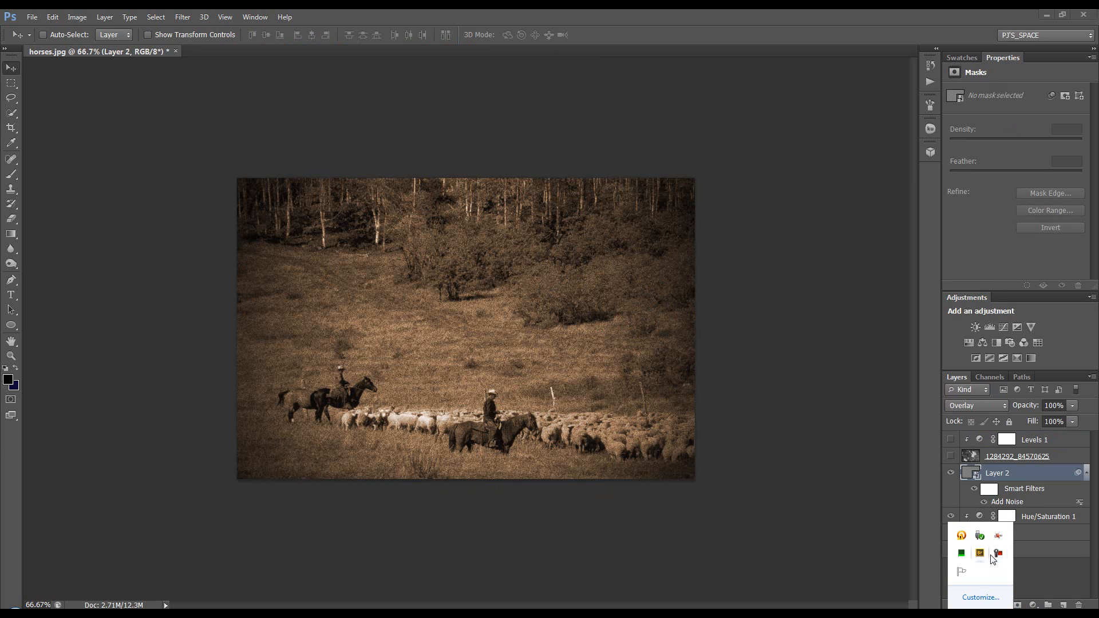